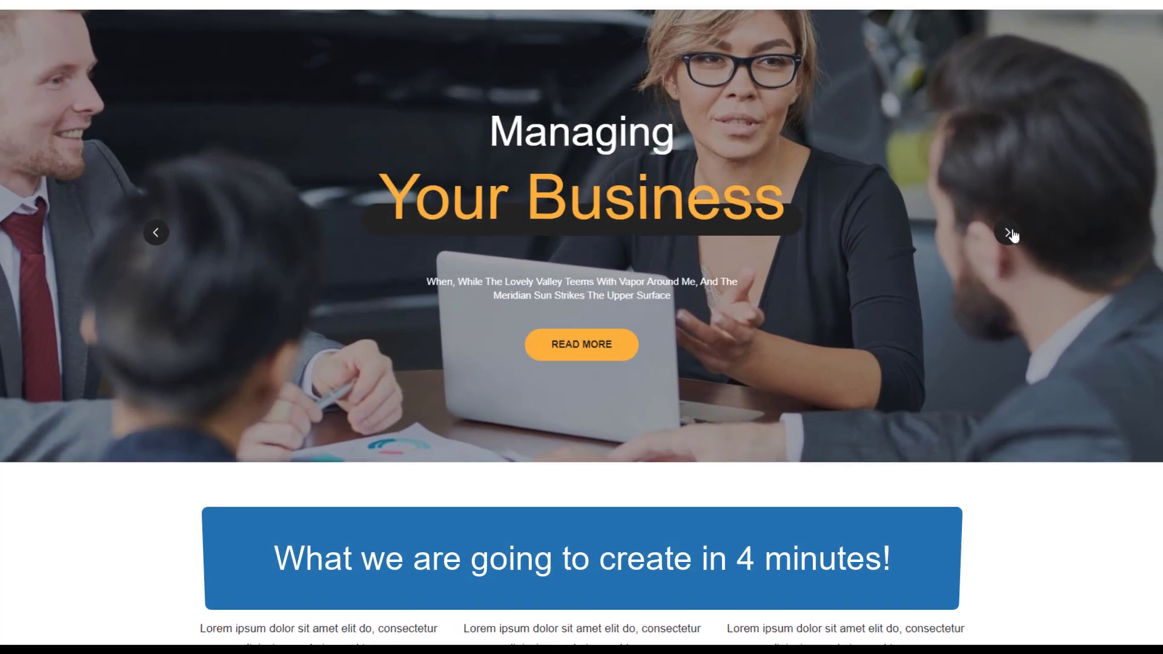
left_click(1017, 223)
left_click(976, 272)
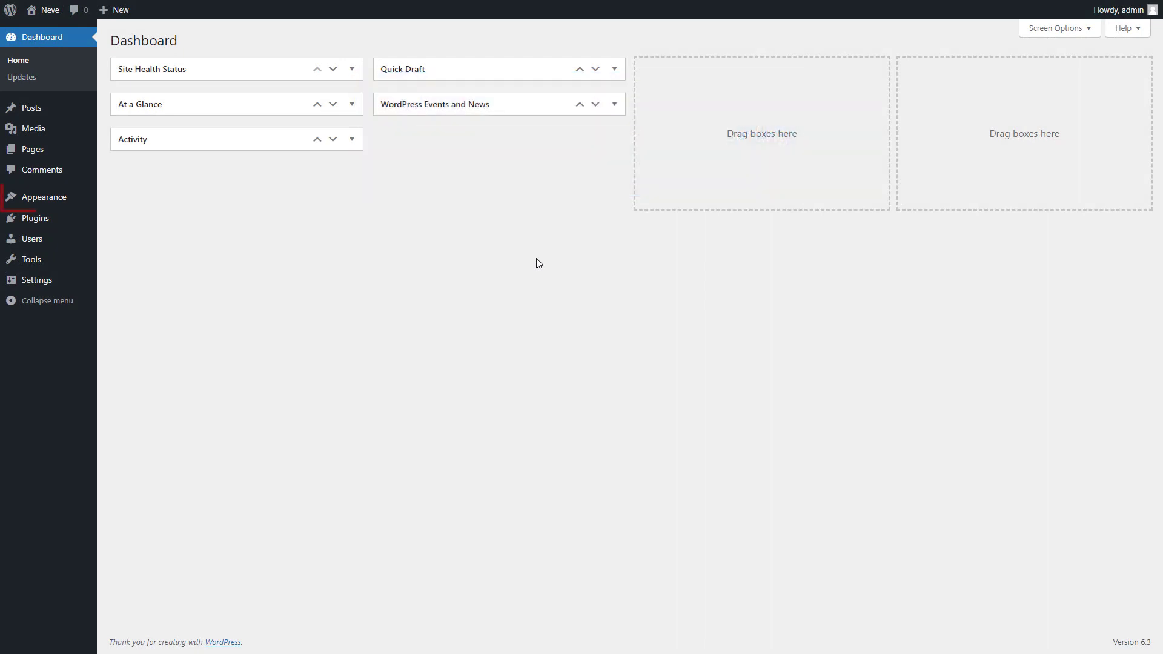
- Search the directory of new themes for "Neve"
left_click(109, 198)
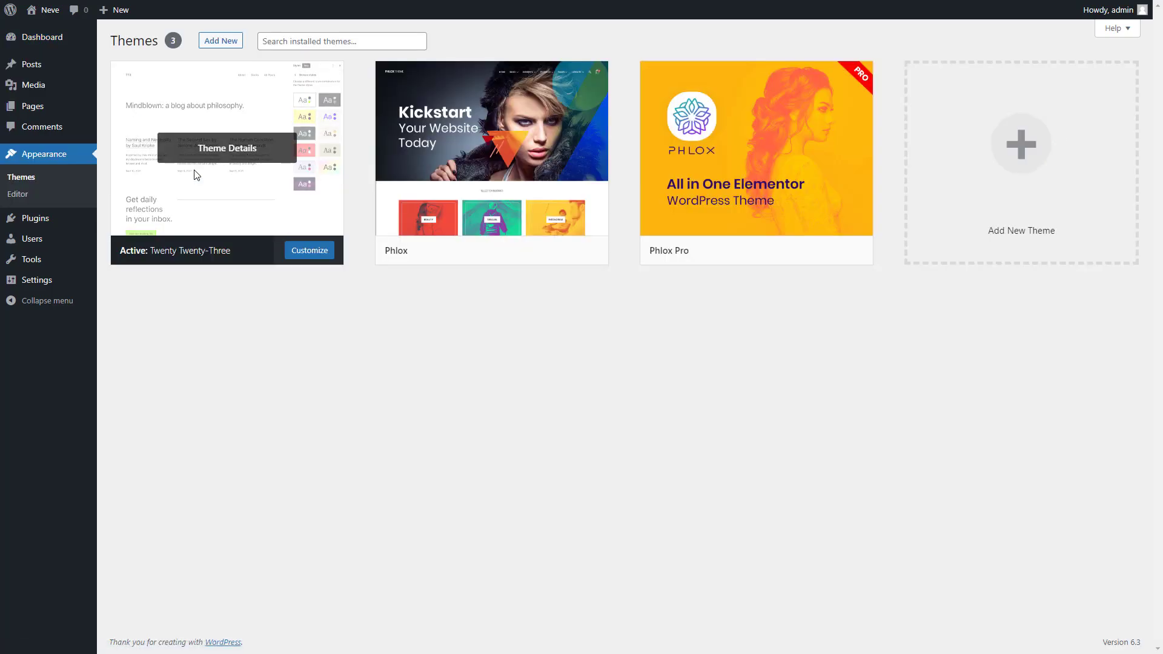
left_click(220, 41)
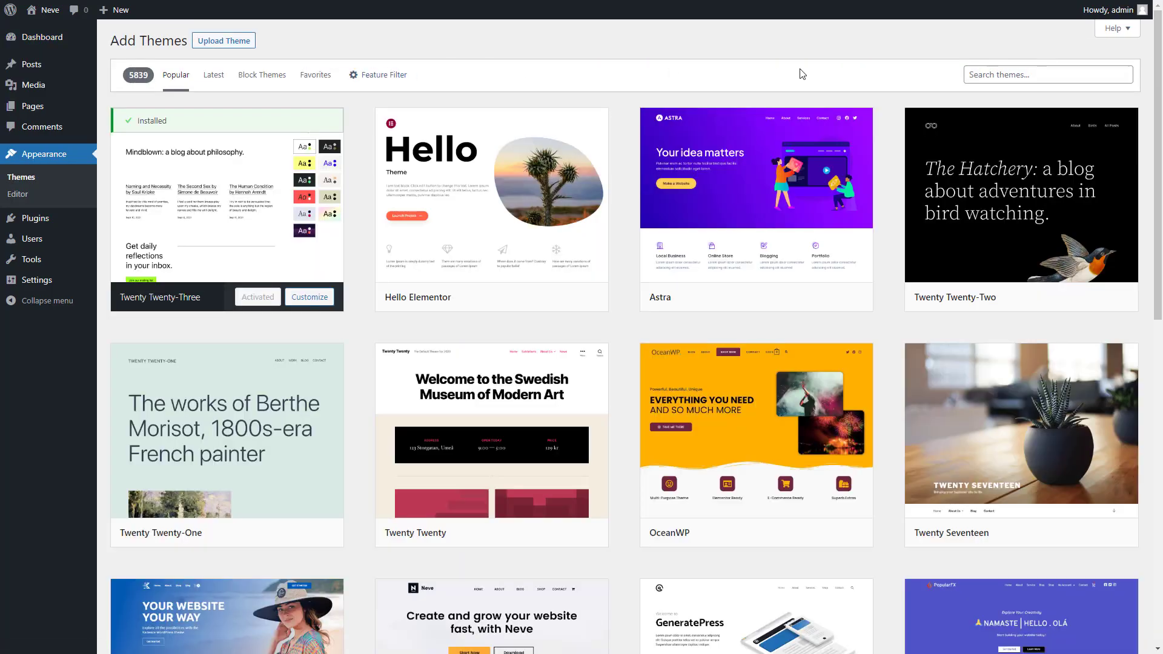
left_click(1092, 73)
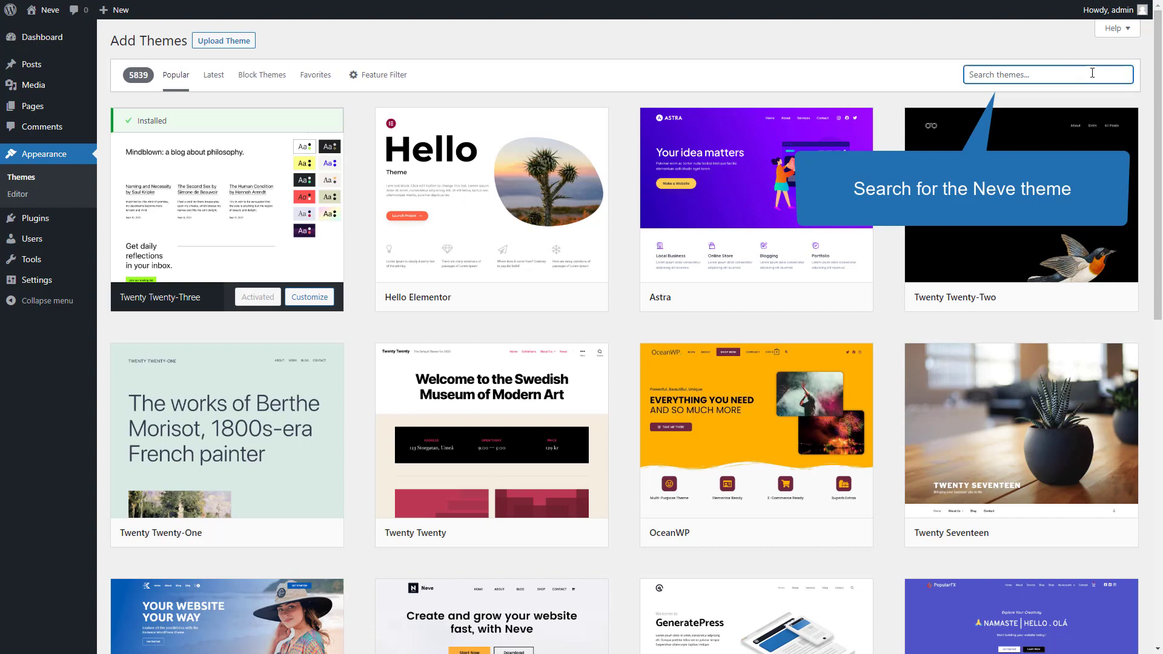
type("Neve")
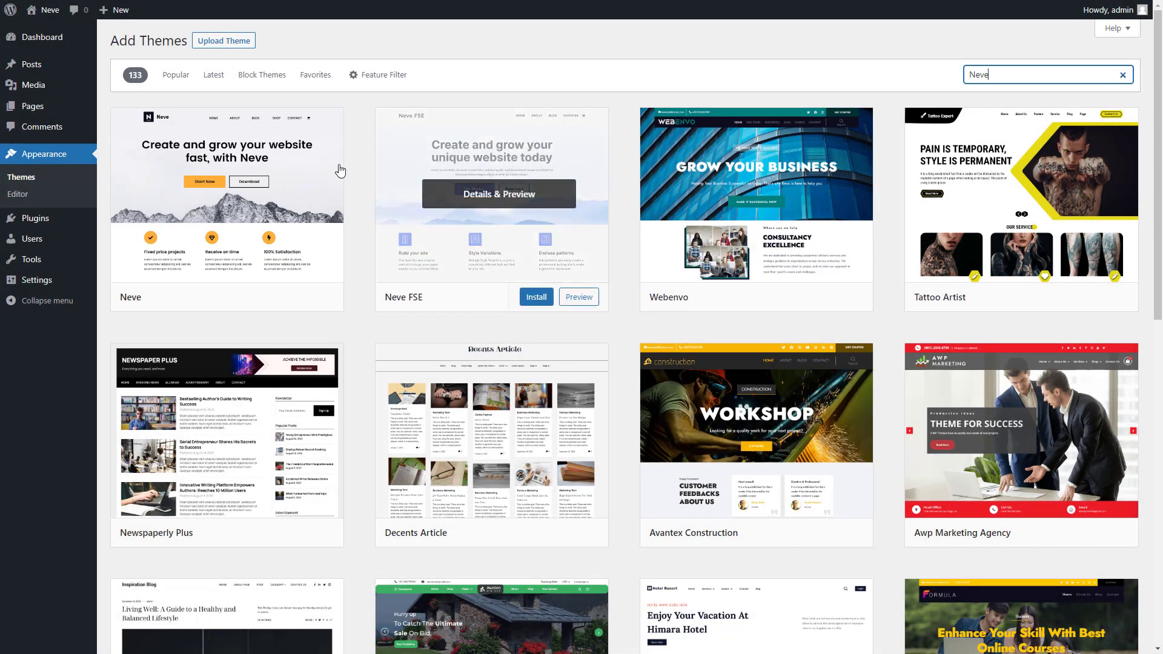
- Install the Neve theme and activate it
mouse_move(267, 235)
left_click(268, 298)
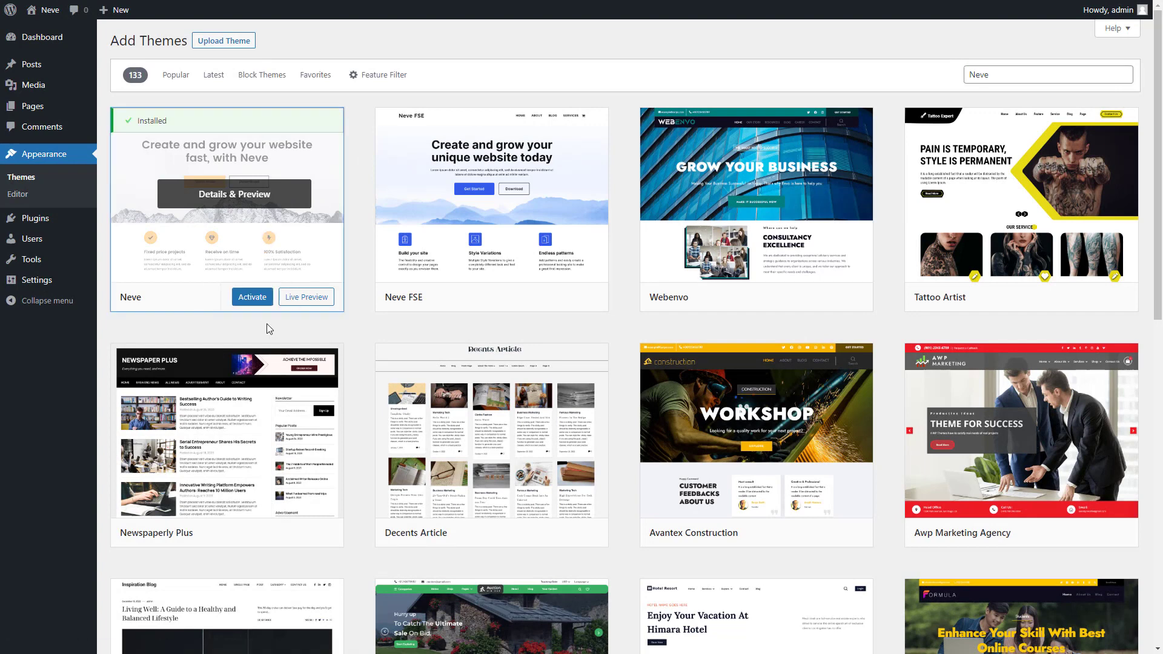
left_click(252, 297)
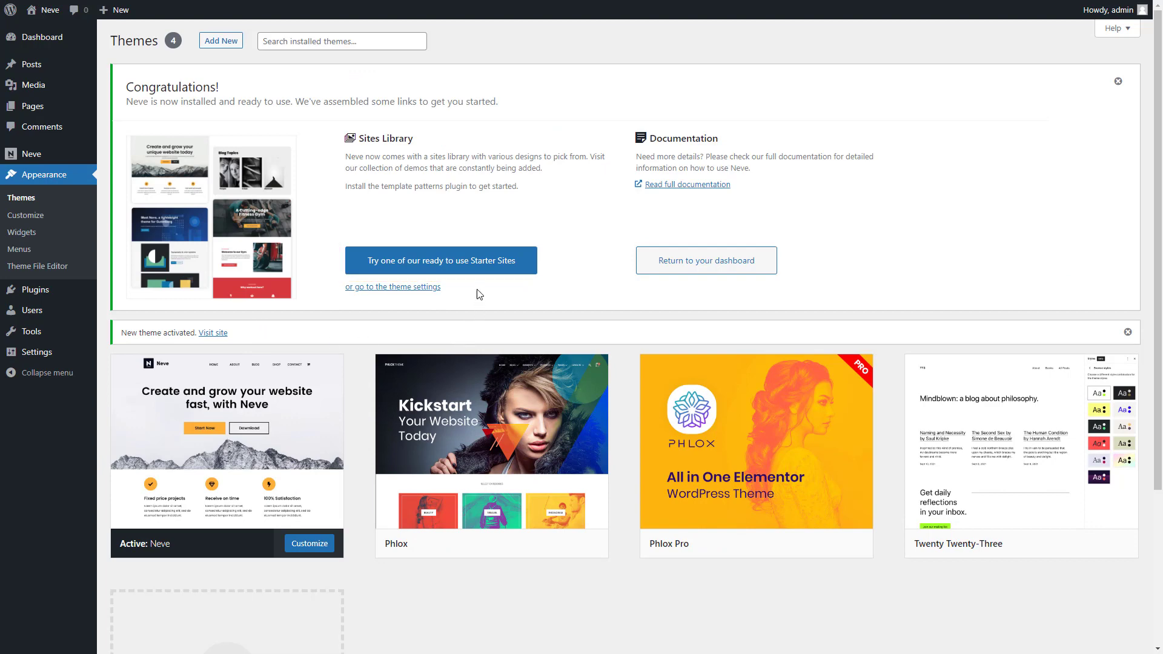
- Import the entire Web Agency starter site for Neve and view the website without subscribing to updates
left_click(467, 258)
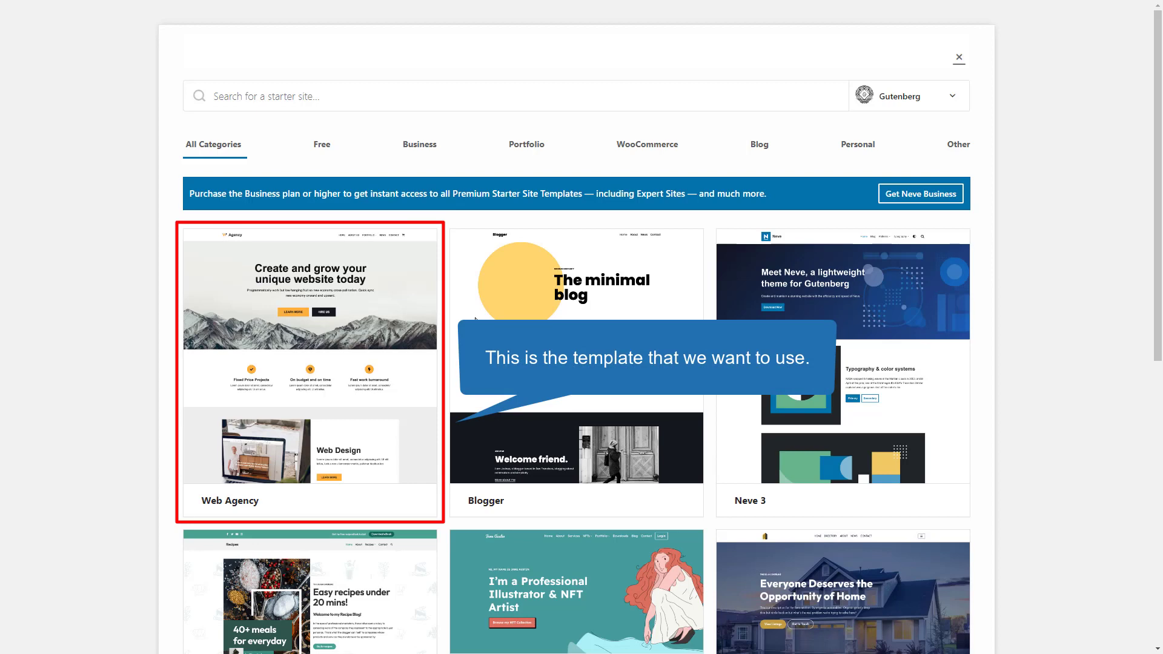
mouse_move(368, 355)
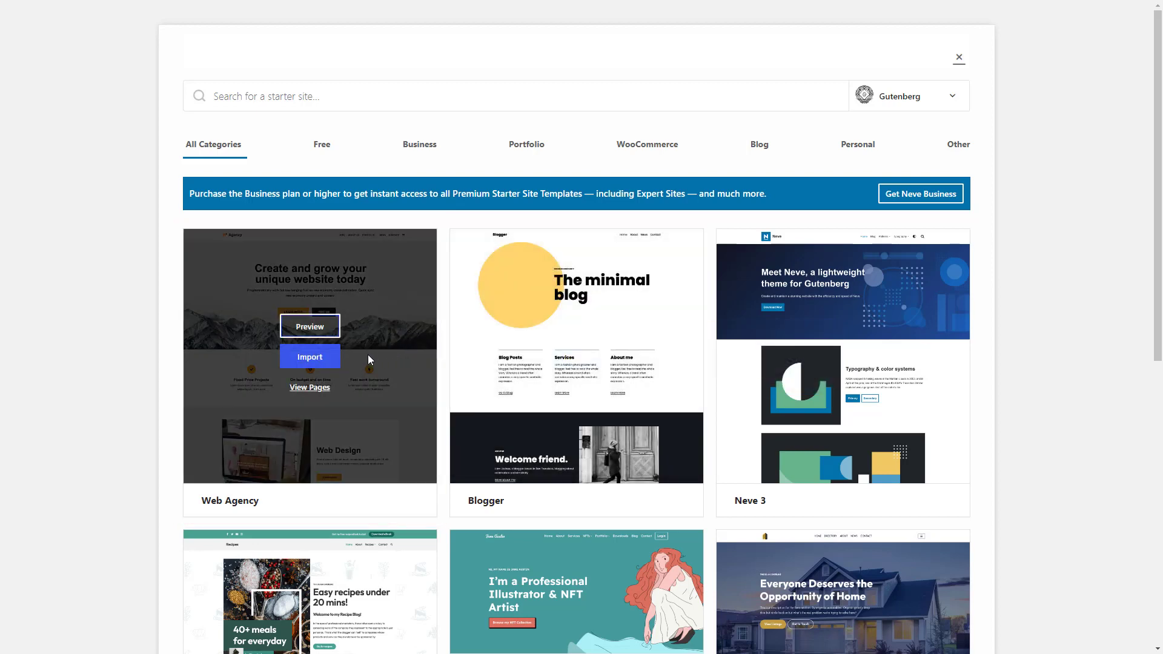
left_click(326, 358)
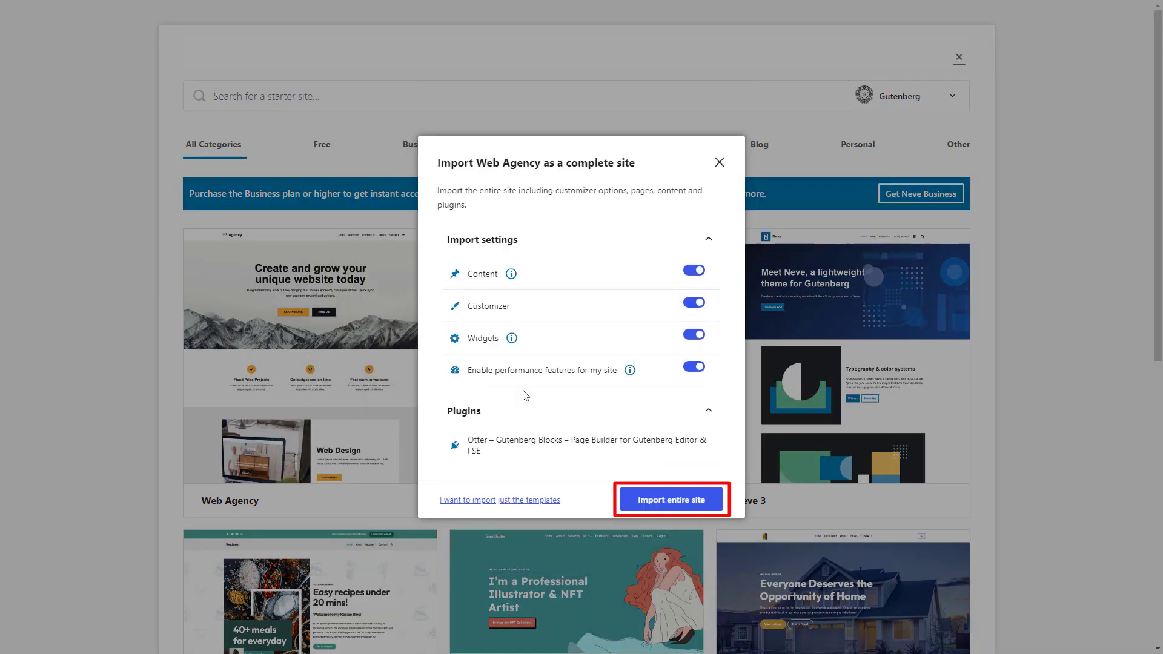
left_click(655, 498)
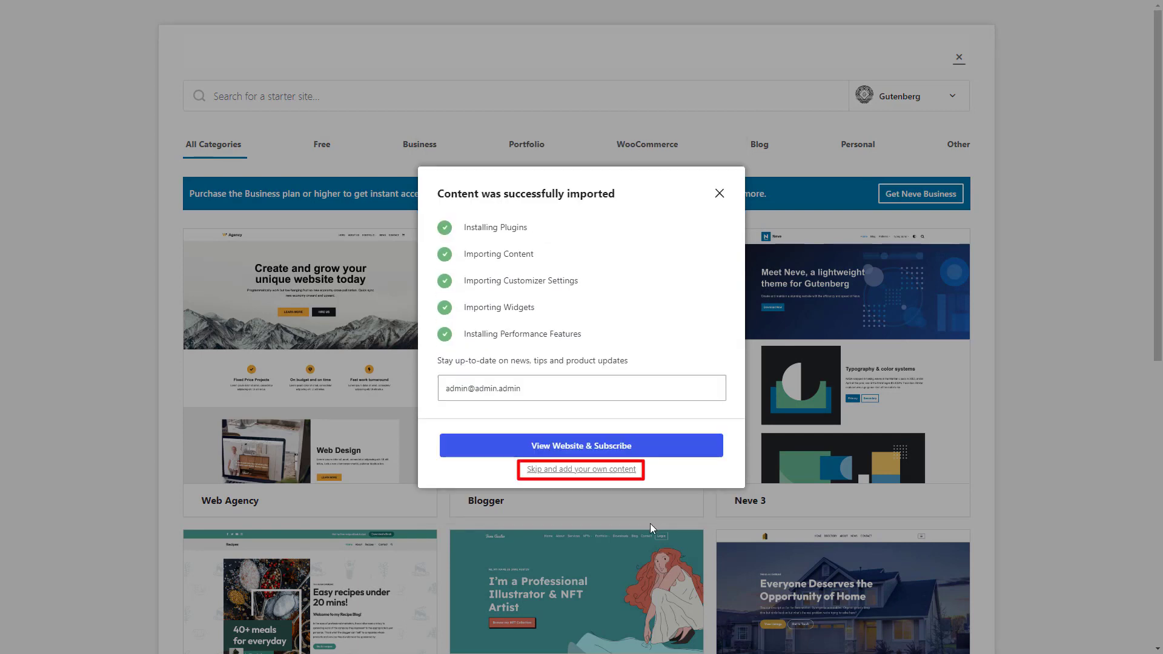
left_click(620, 470)
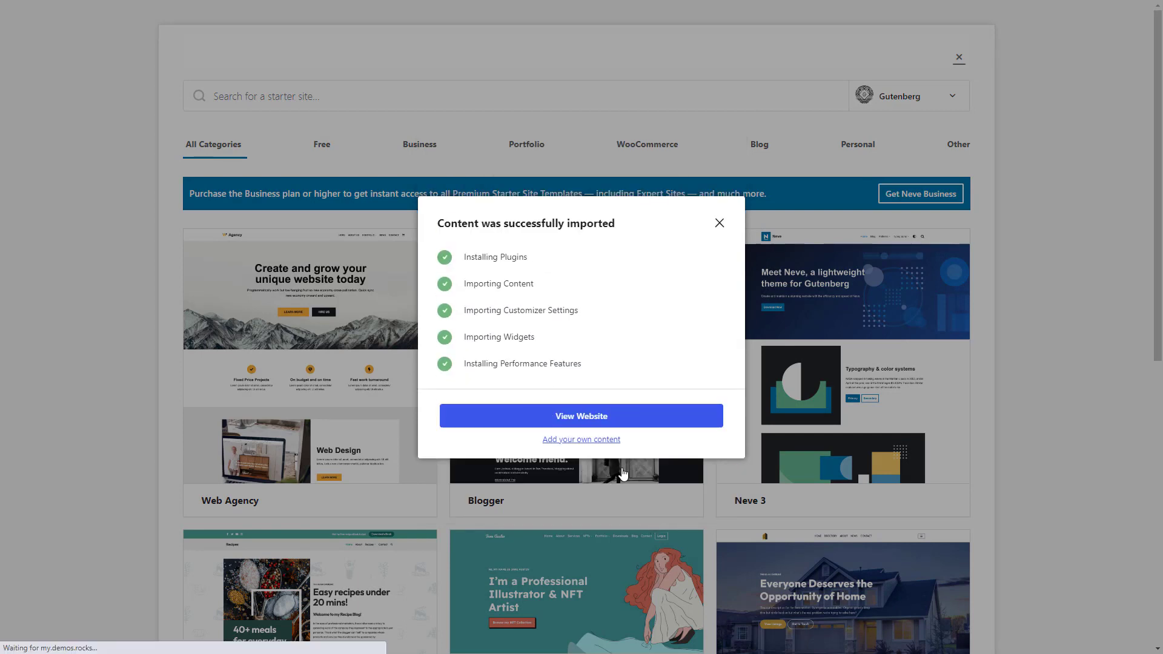
left_click(598, 416)
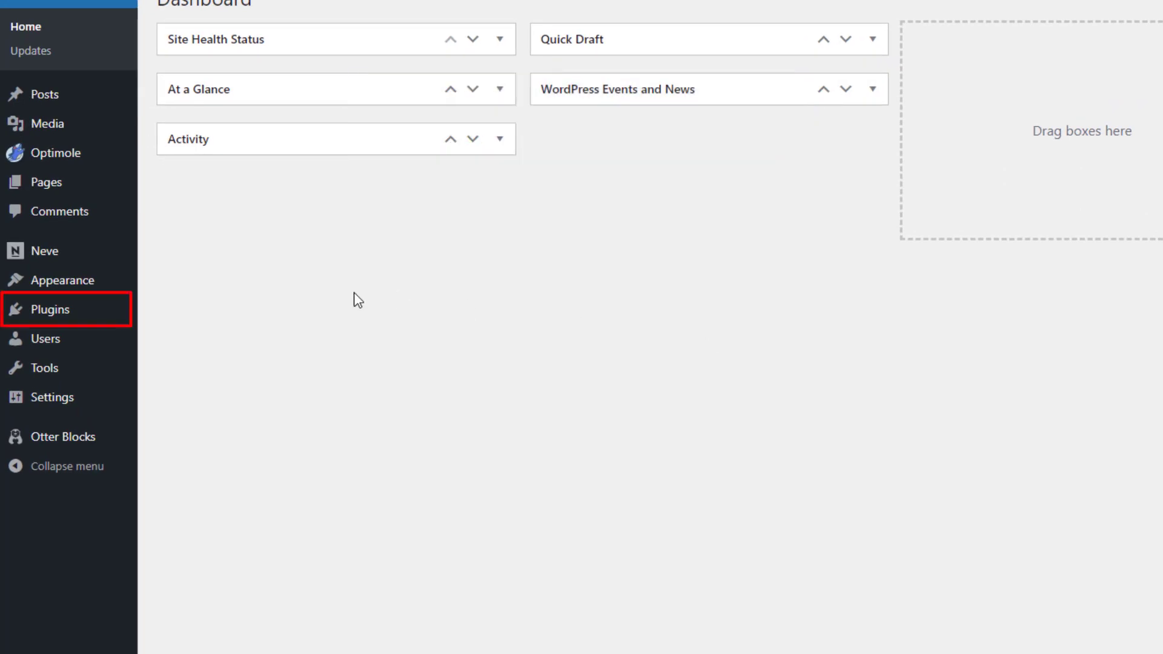
- Find the Depicter Slider plugin by searching for "Depicter", and install and activate it
mouse_move(99, 312)
left_click(224, 333)
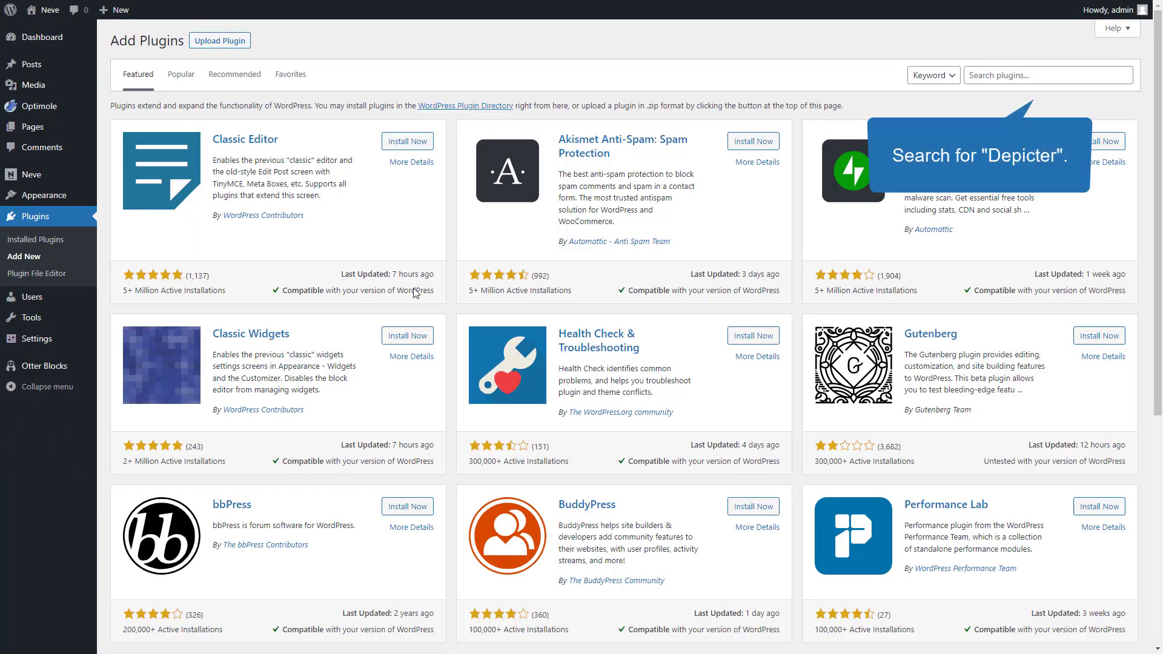
left_click(1088, 78)
type("Depicter")
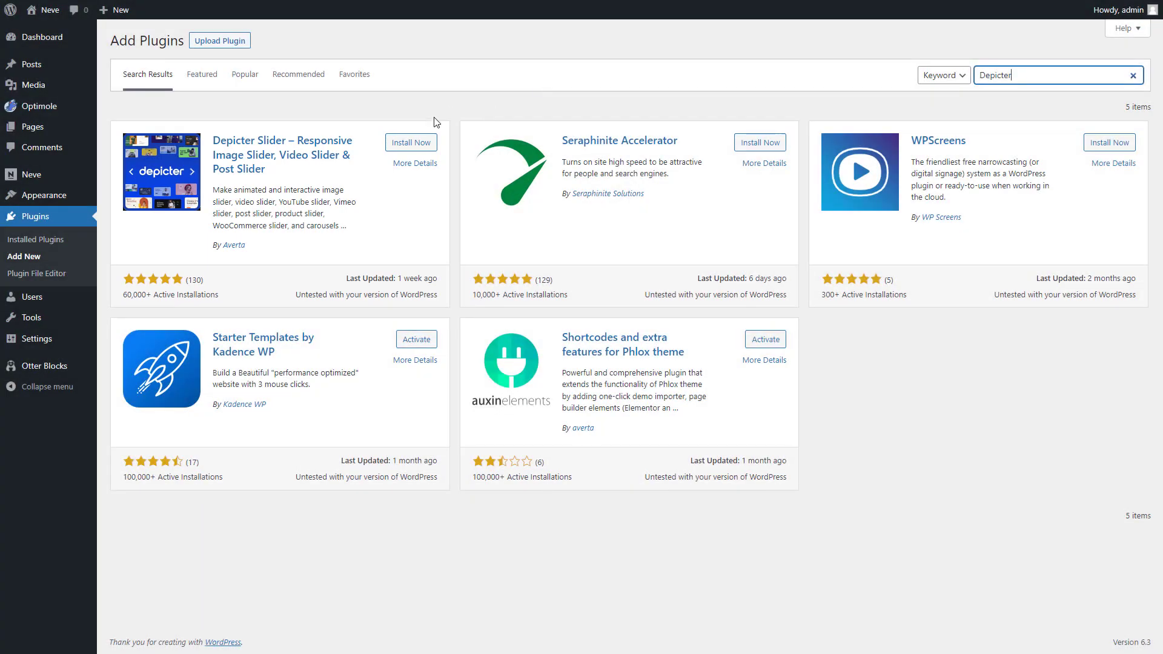
left_click(410, 143)
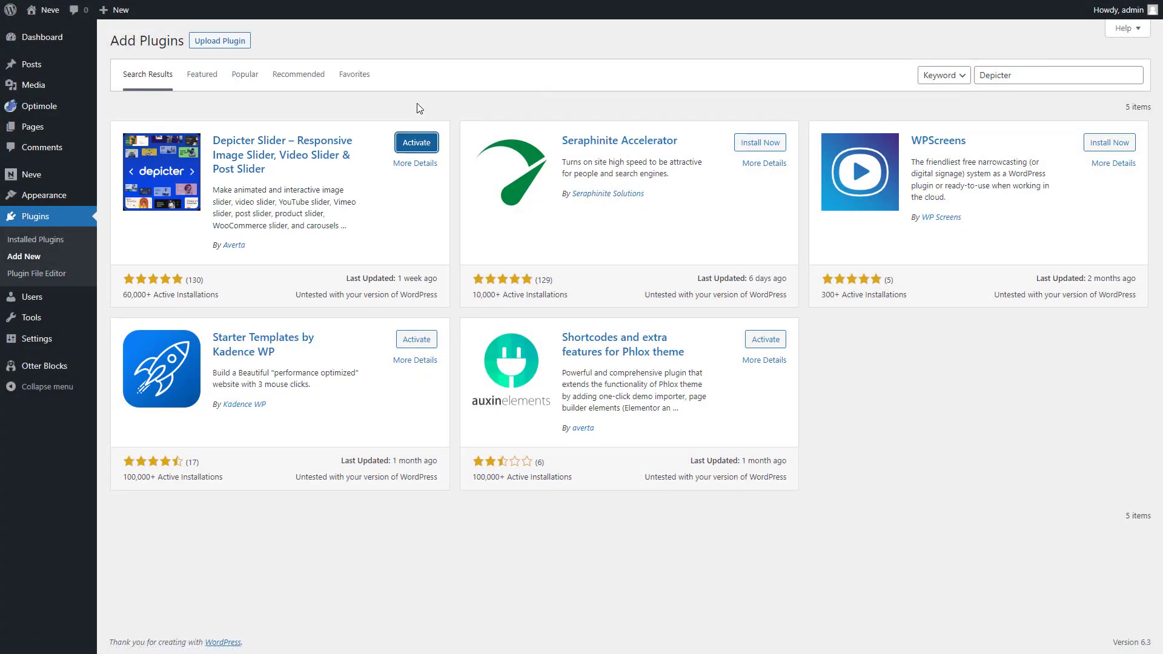
left_click(417, 143)
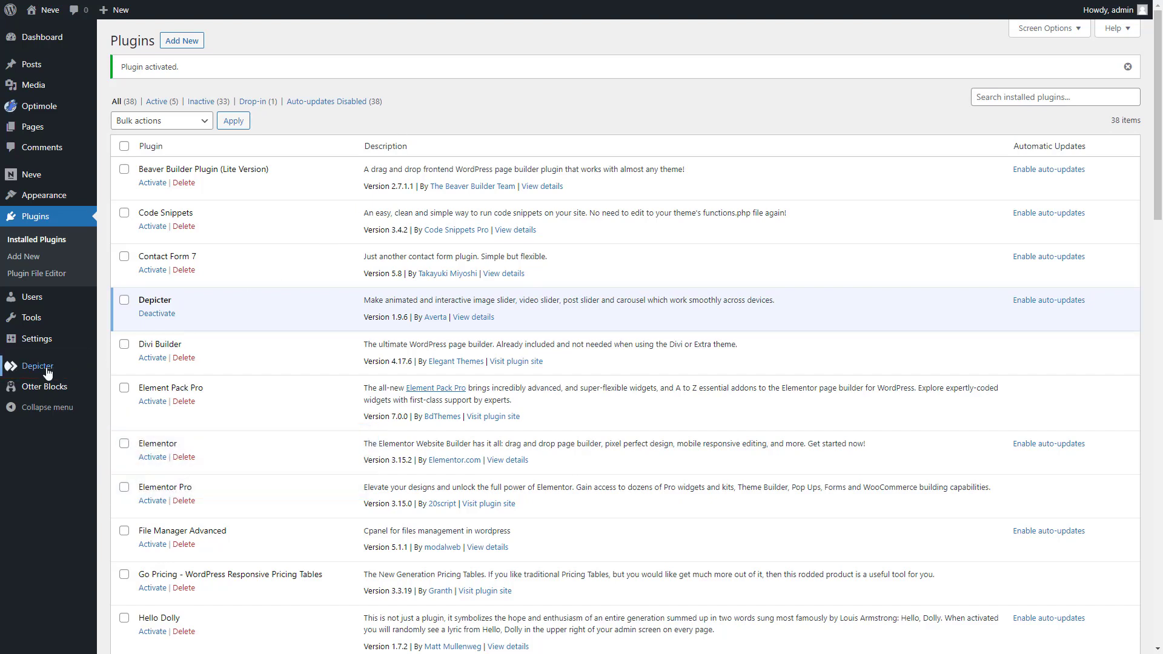
- Create a new Depicter slider by searching the templates for "Corporate" and importing Simple Corporate
mouse_move(48, 372)
left_click(159, 388)
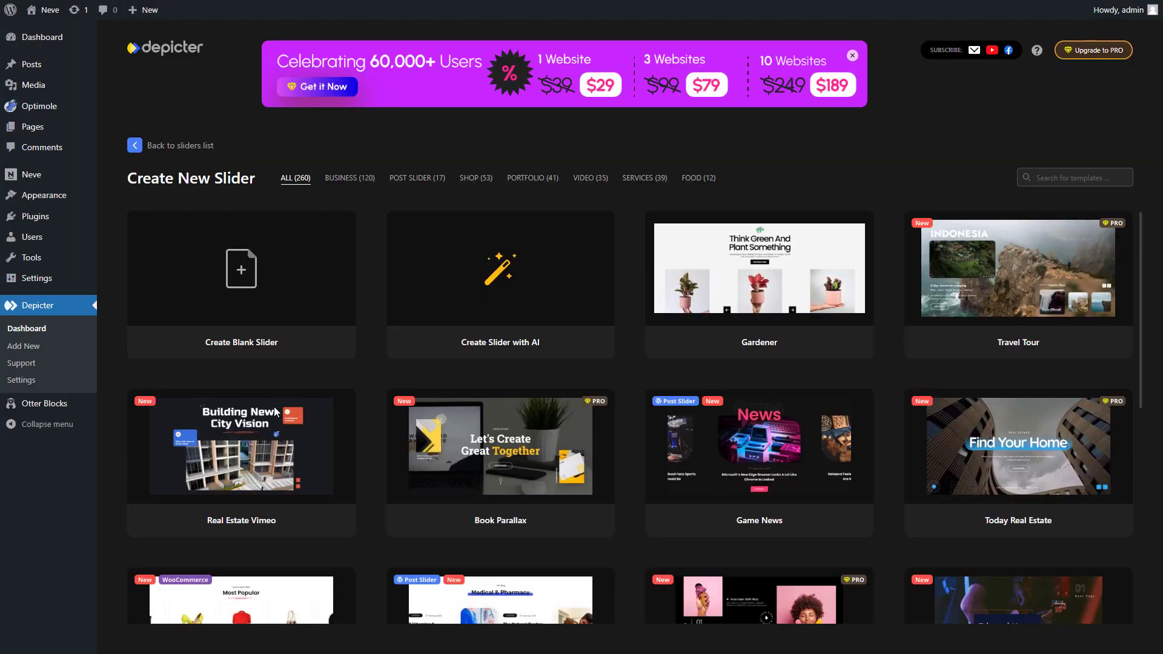
left_click(1060, 175)
type("Corporate")
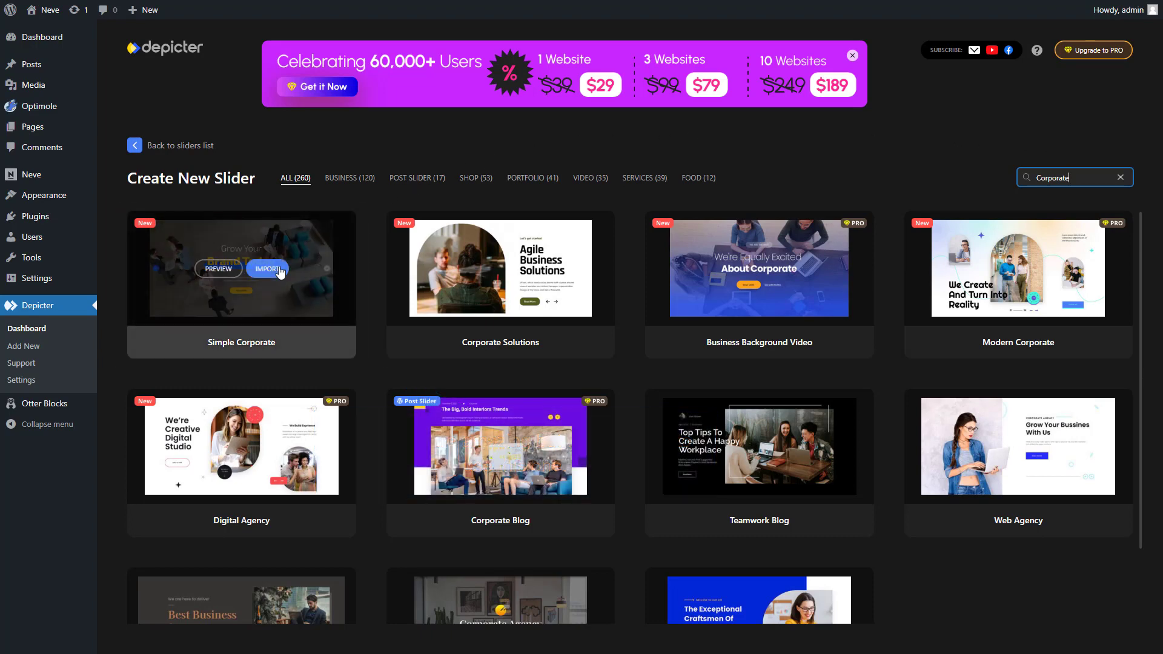
left_click(270, 270)
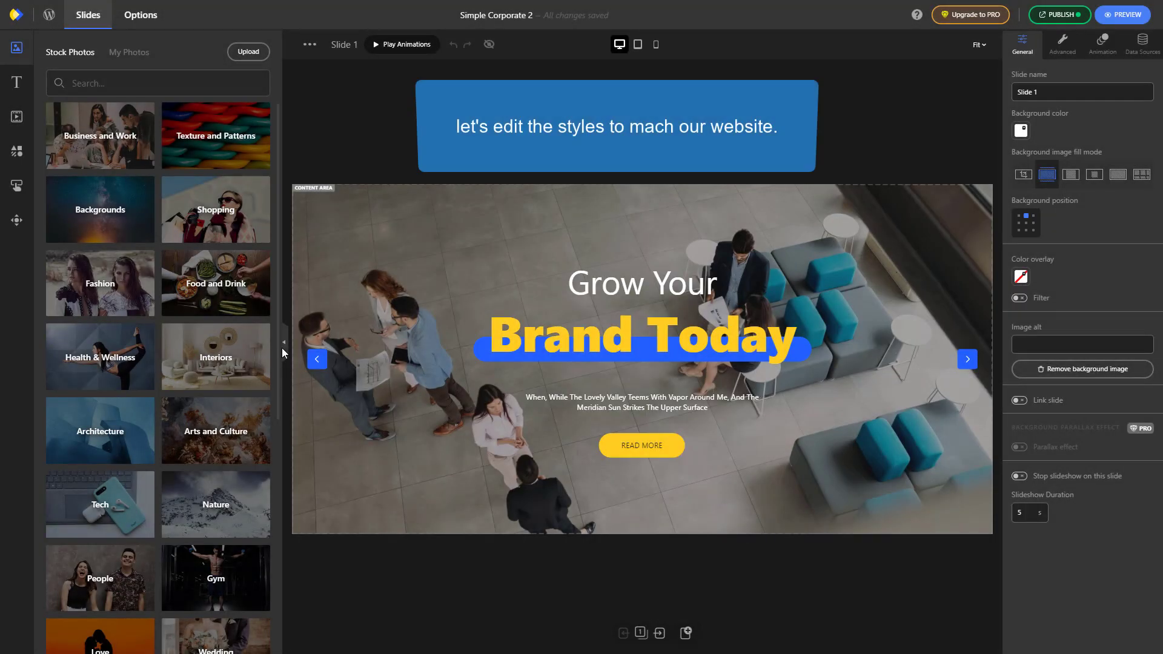
- Set the font of the "Grow Your" heading on Slide 1 to Arial
left_click(632, 292)
left_click(1063, 378)
left_click(1042, 444)
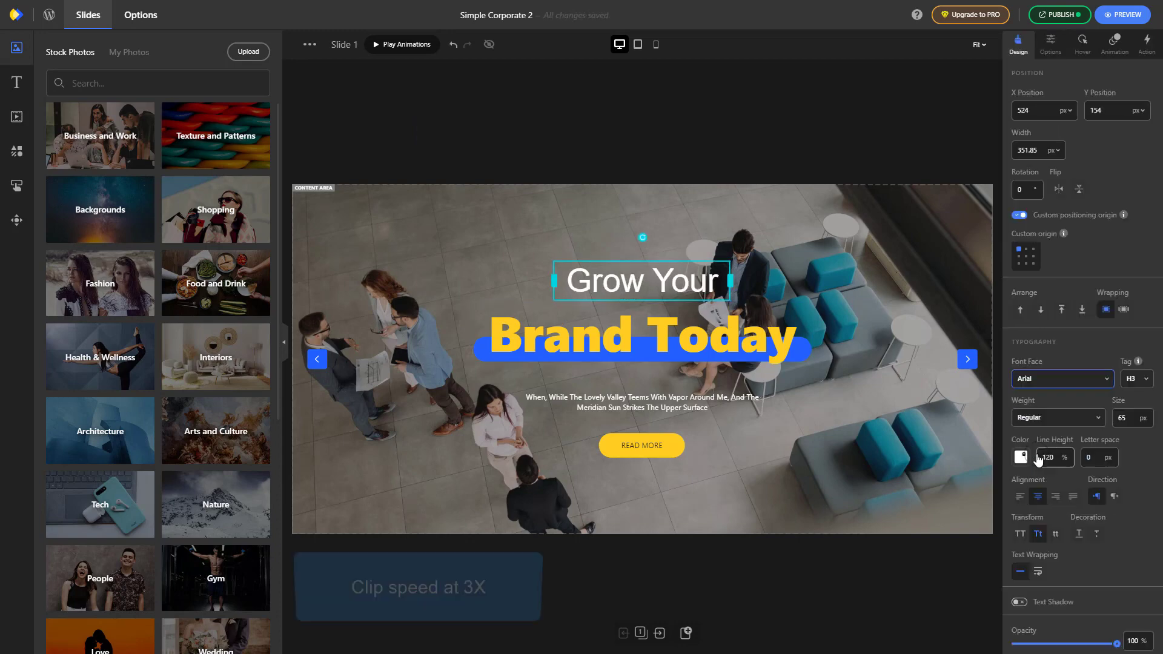
- Set the "Brand Today" heading's font to Arial and its text color to #fcaf3b
left_click(727, 332)
left_click(1049, 381)
left_click(1049, 422)
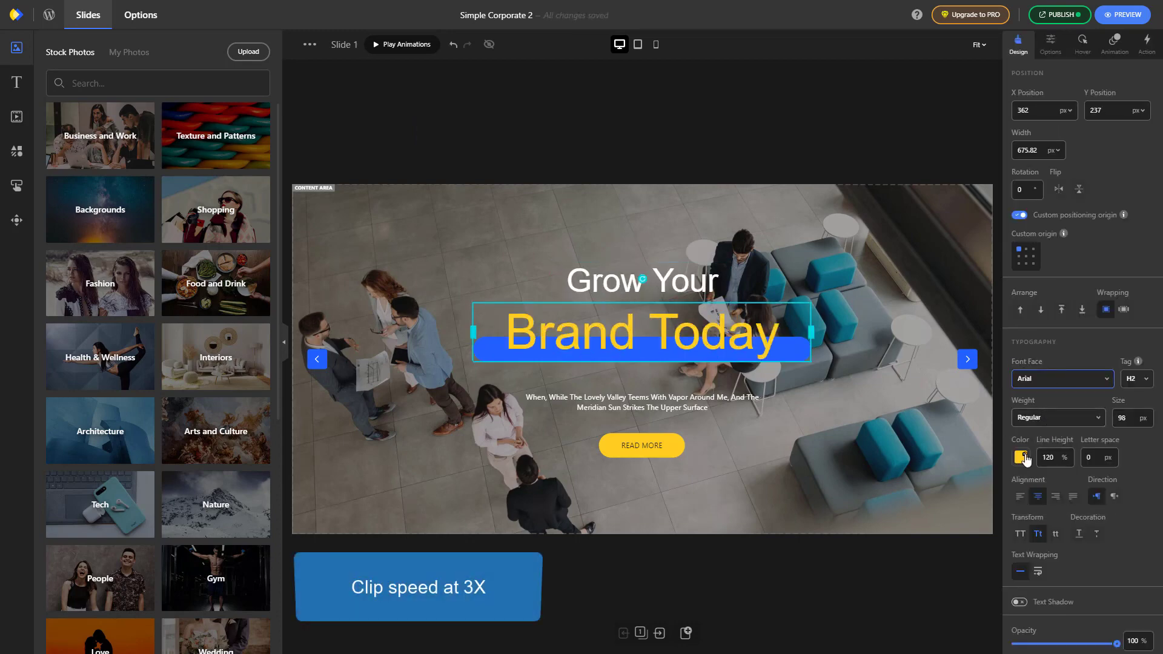
left_click(1024, 458)
left_click_drag(1034, 341, 1020, 344)
type("#fcaf3b")
key("Return")
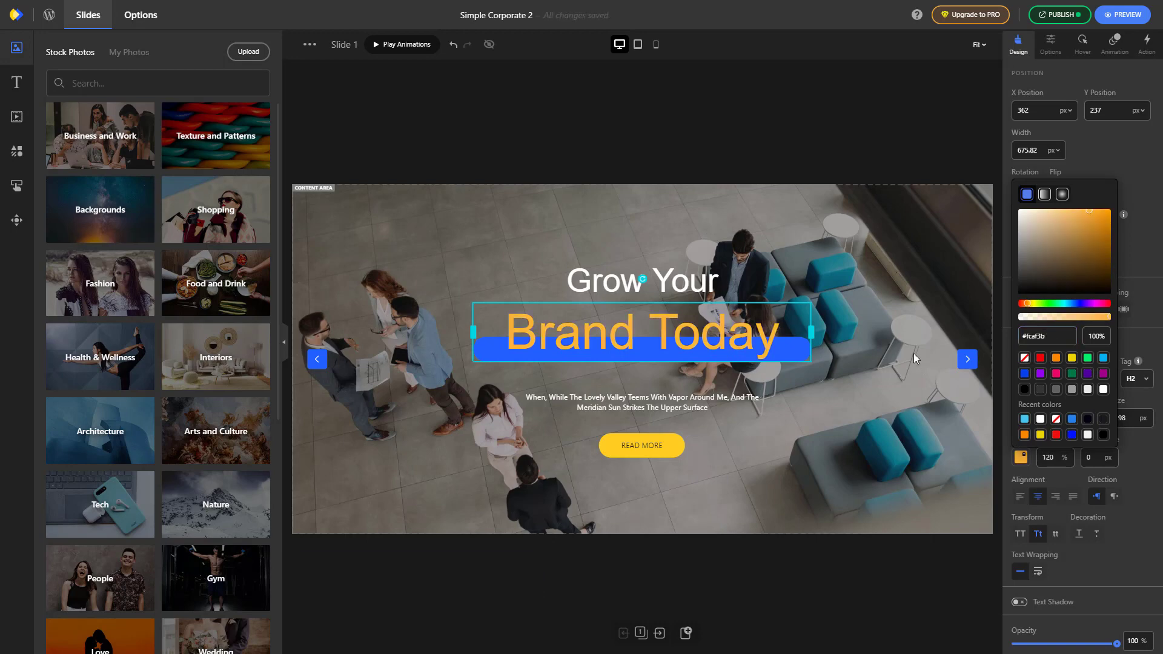
- Select the rounded bar behind the "Brand Today" heading and set its background color to #232323
right_click(914, 359)
mouse_move(914, 365)
left_click(957, 386)
left_click(1022, 424)
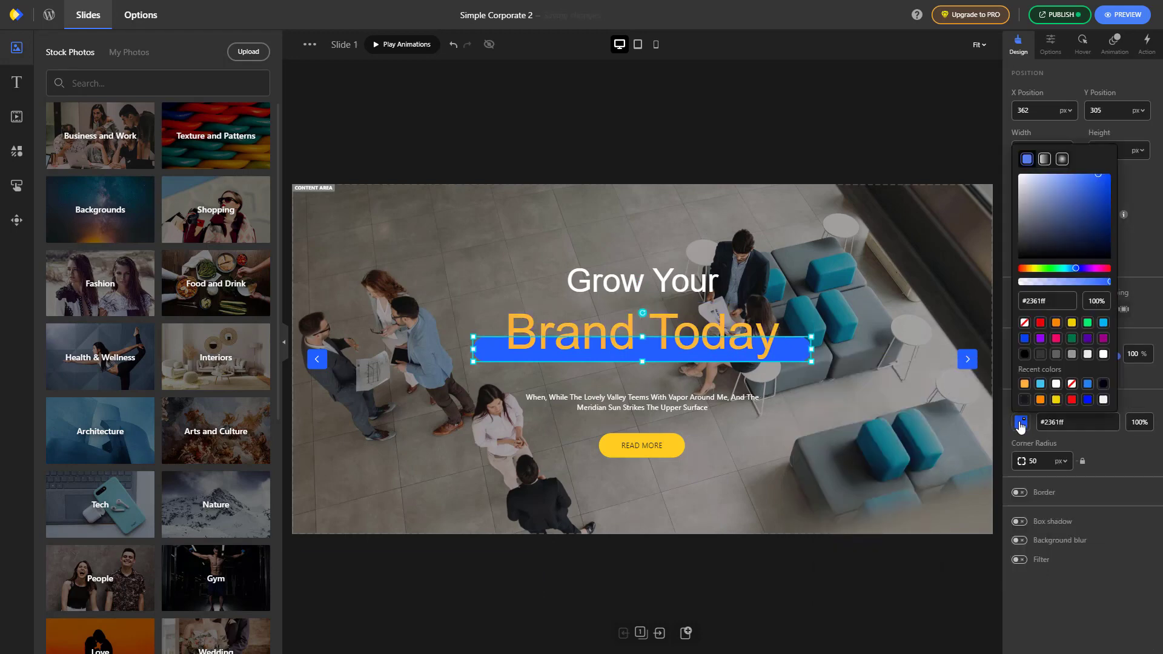
type("#232323")
key("Return")
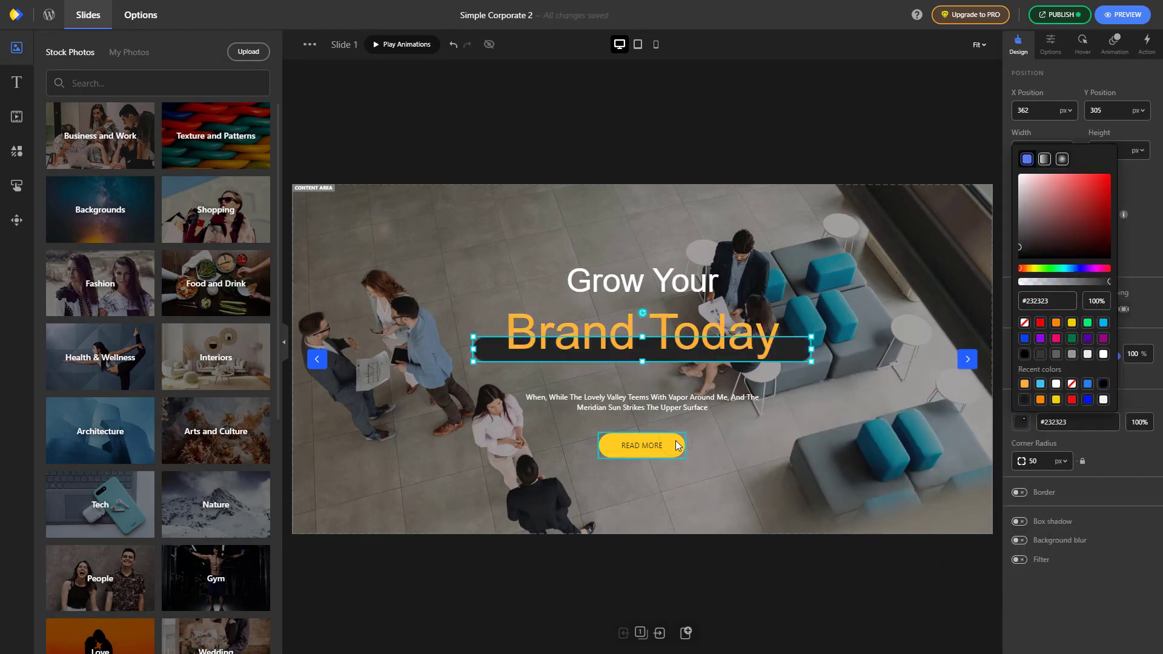
- Make the READ MORE button's text Arial Bold and set the button's background color to #fcaf3b
left_click(679, 445)
left_click(1030, 418)
left_click(1031, 462)
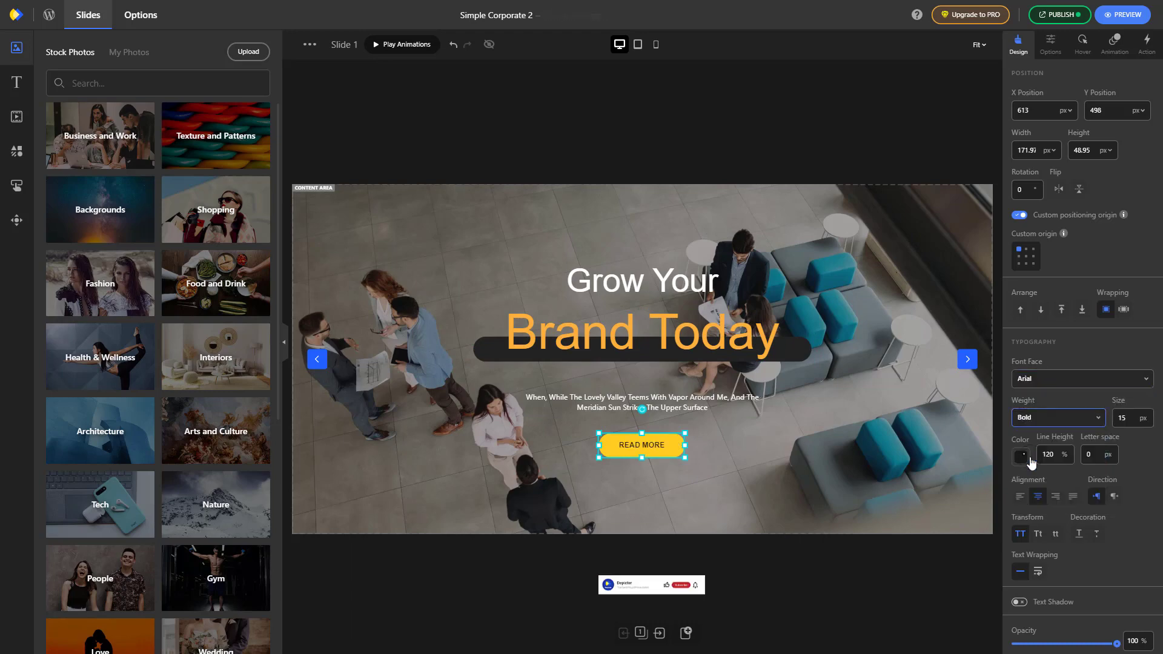
scroll(1030, 459, "down", 5)
left_click(1021, 456)
left_click_drag(1051, 335, 1013, 338)
type("#fcaf3b")
key("Return")
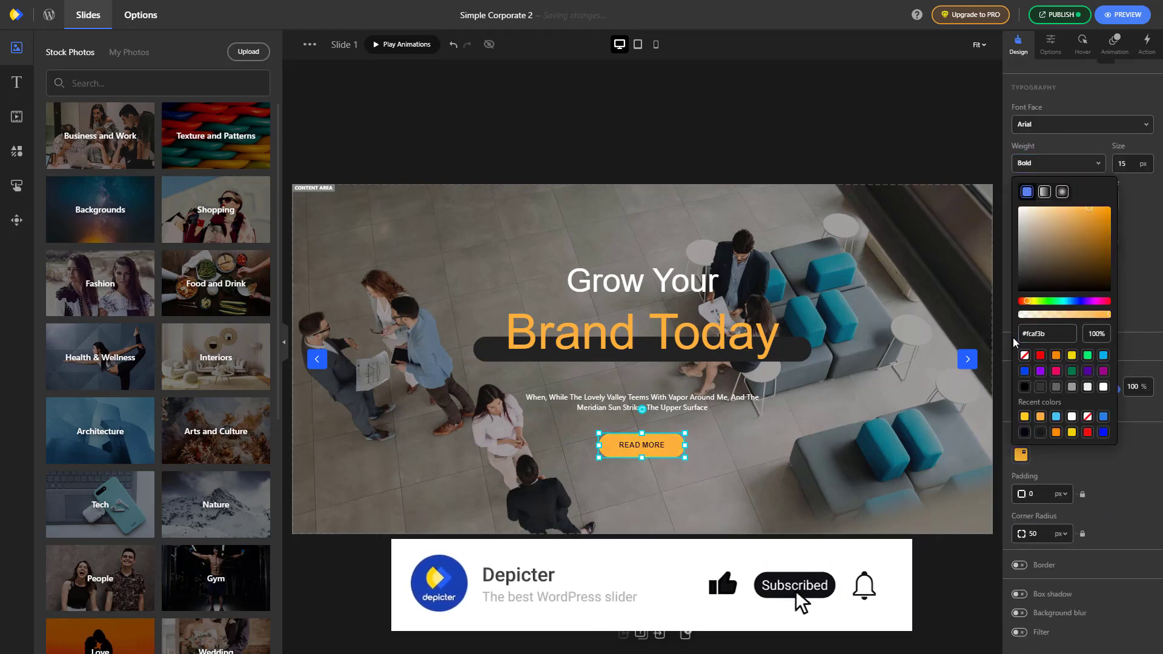
left_click(1013, 342)
- Set the READ MORE button's hover text color to #232323 and adjust its hover background color
left_click(1083, 43)
left_click(1021, 120)
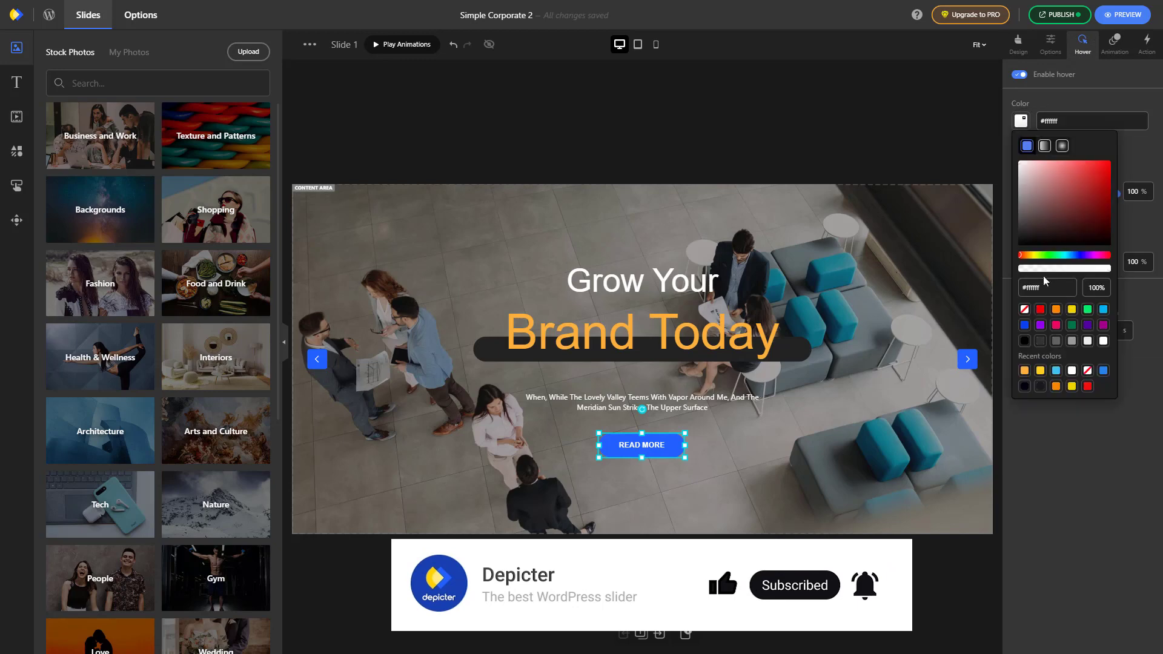
left_click_drag(1048, 288, 1015, 290)
type("#232323")
key("Return")
left_click(1130, 229)
left_click(1024, 162)
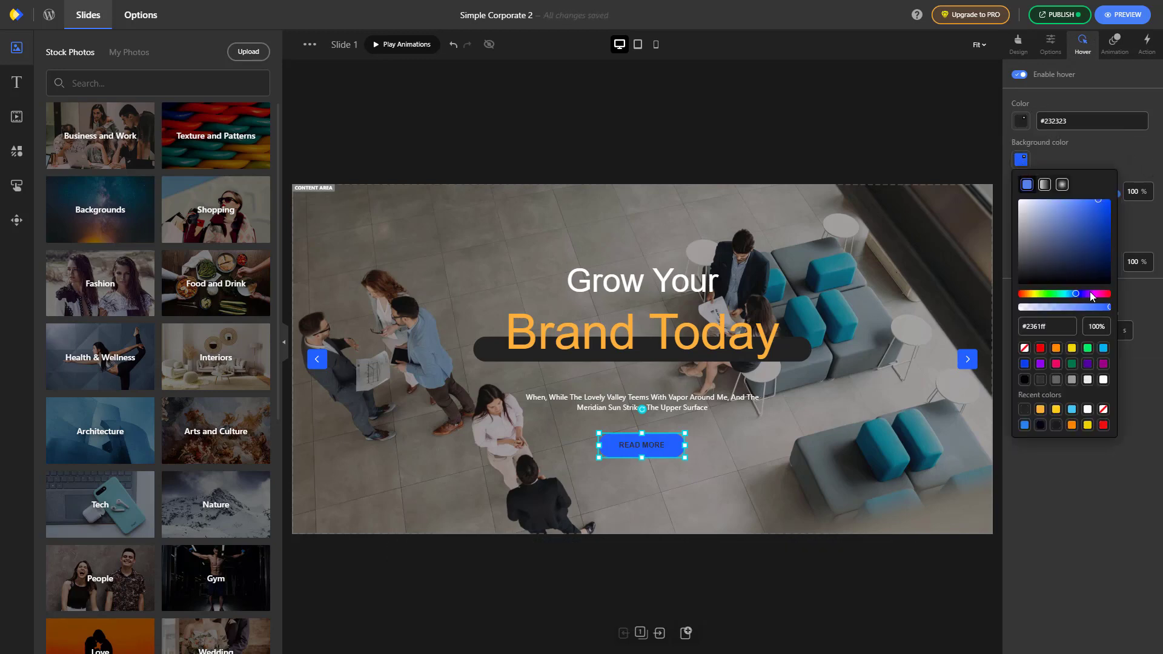
left_click(1093, 295)
- Set the font of the description paragraph above the READ MORE button to Arial
left_click(705, 405)
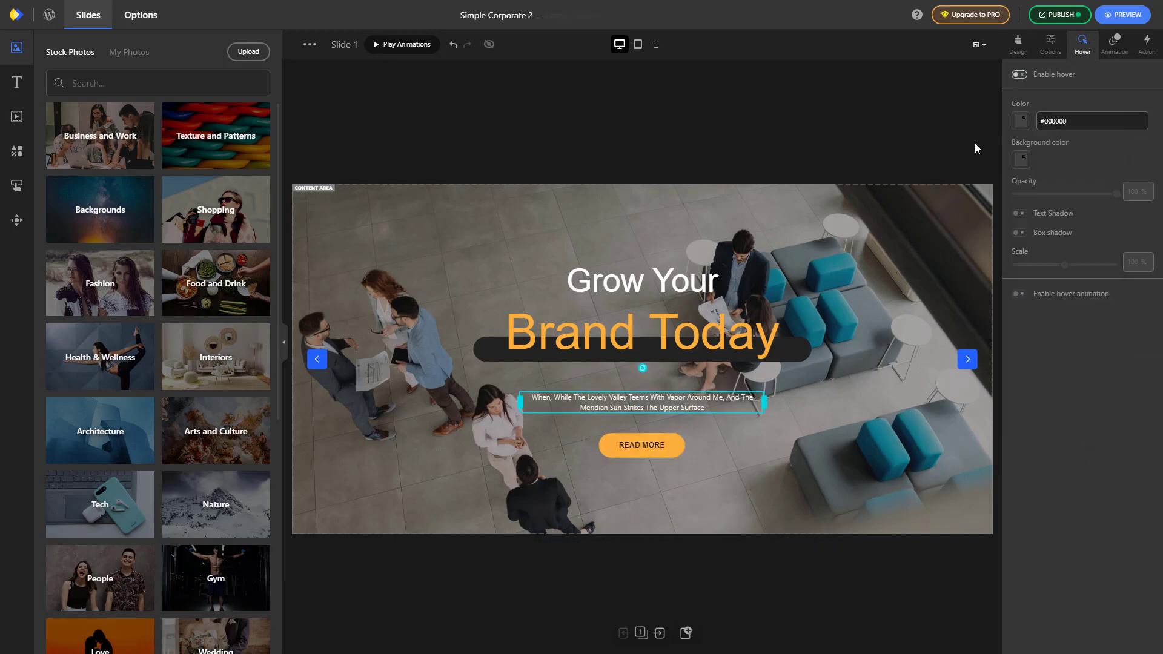
left_click(1018, 43)
left_click(1061, 123)
left_click(1040, 167)
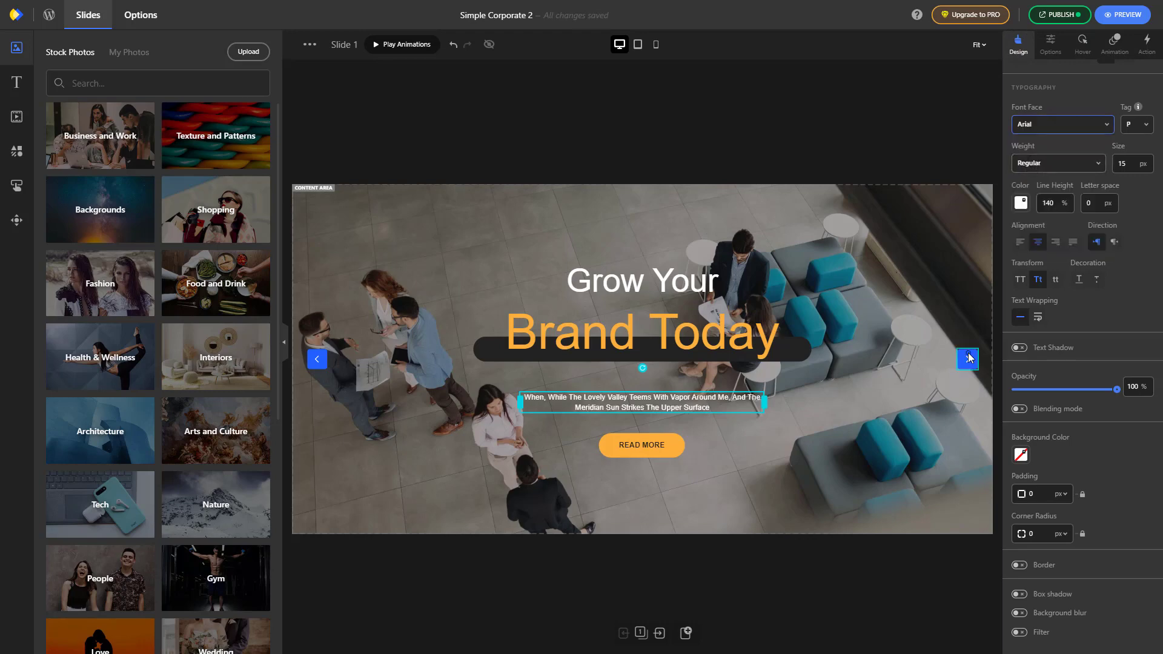
- Delete the blue next and previous navigation arrows from the slide
right_click(968, 353)
left_click(917, 459)
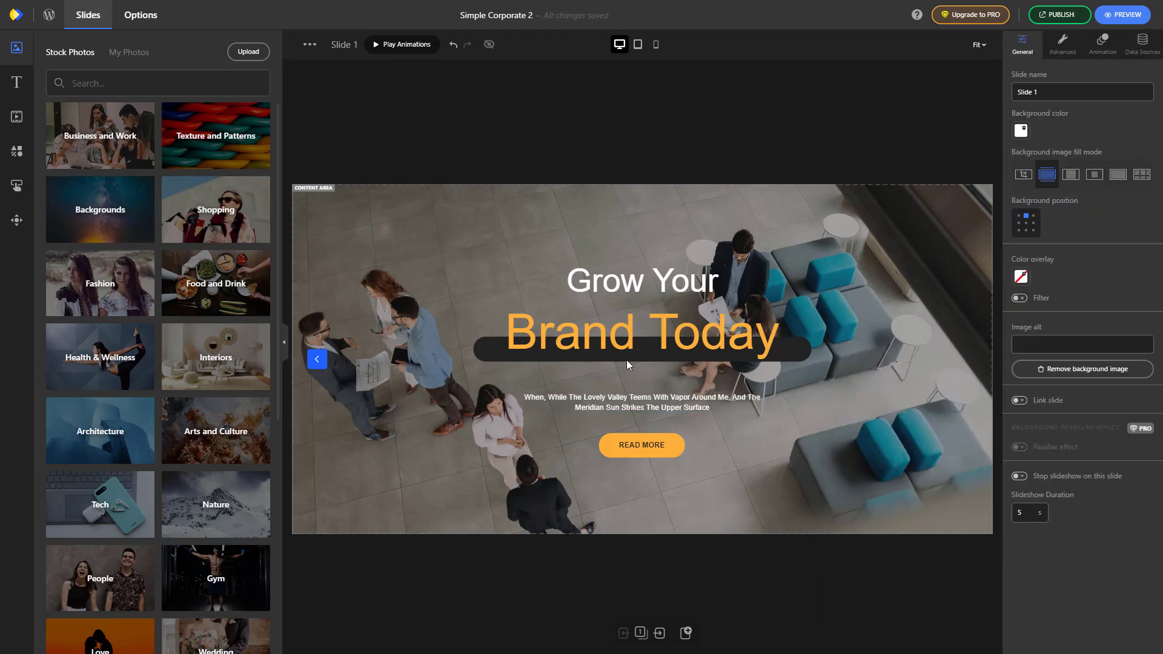
right_click(325, 362)
left_click(338, 462)
- Add circled chevron previous and next arrows, placing the next arrow at the slide's right edge, about X 1329, Y 330 px
left_click(16, 219)
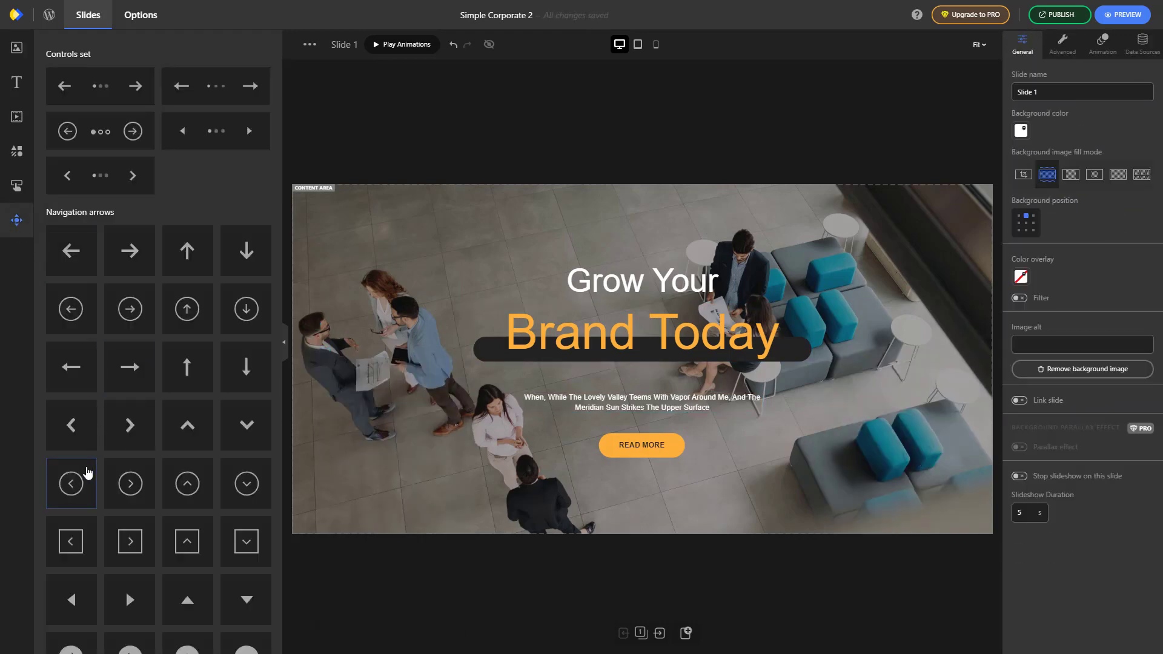
left_click(86, 472)
left_click(129, 483)
left_click_drag(314, 205, 967, 359)
- Set the new next arrow's background color to #232323
left_click(1021, 454)
left_click(1024, 384)
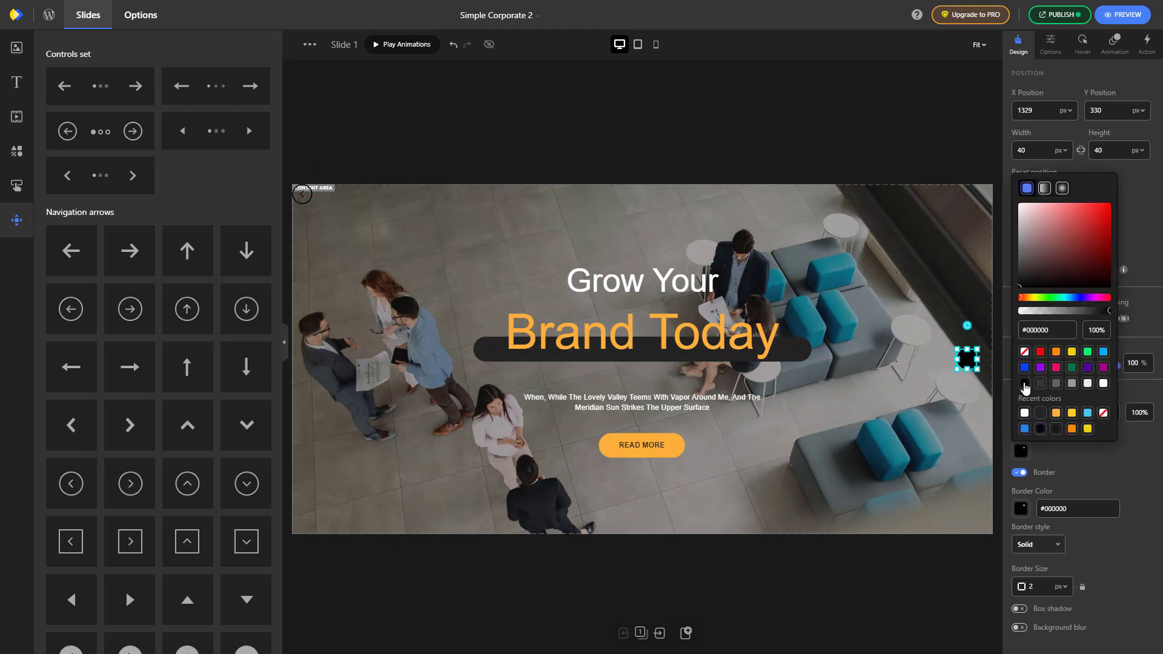
double_click(1029, 331)
type("232323")
left_click(1068, 466)
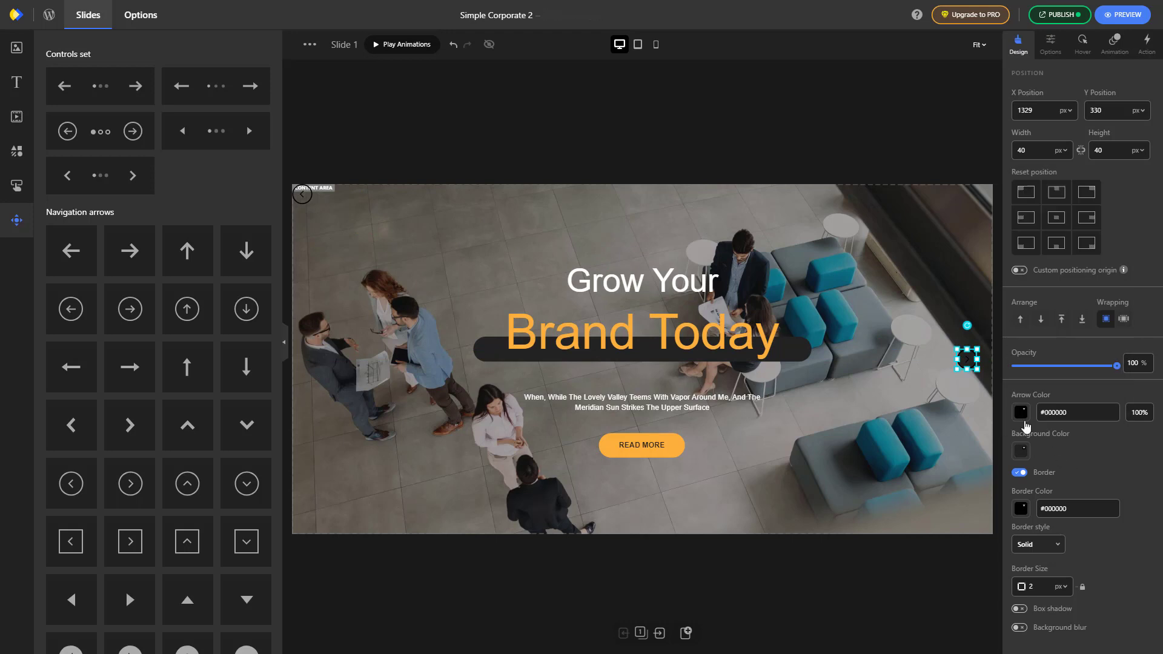
- Set the arrow color of the new next arrow to white
left_click(1021, 412)
left_click(1103, 344)
left_click(1095, 447)
- Place the previous arrow at the slide's left edge, X 31, Y 330 px, and set its arrow color to white
left_click_drag(302, 195, 316, 358)
left_click(1021, 413)
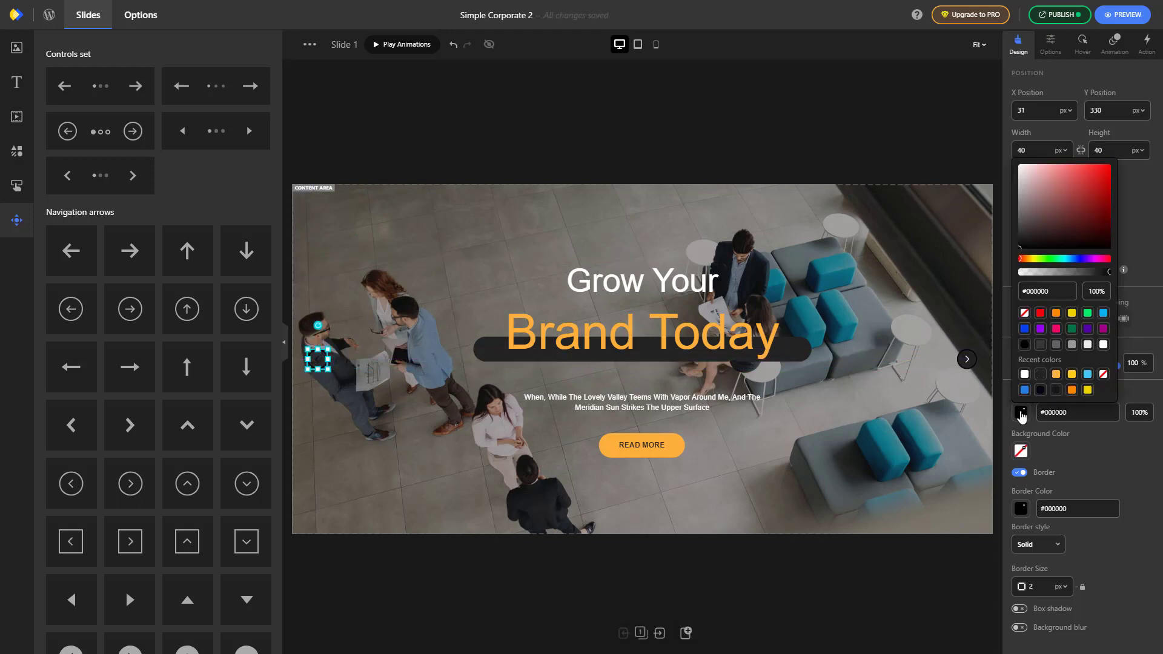
left_click(1103, 345)
left_click(1061, 436)
- Give the previous arrow a dark background color to match the next arrow
left_click(1021, 453)
left_click(1040, 429)
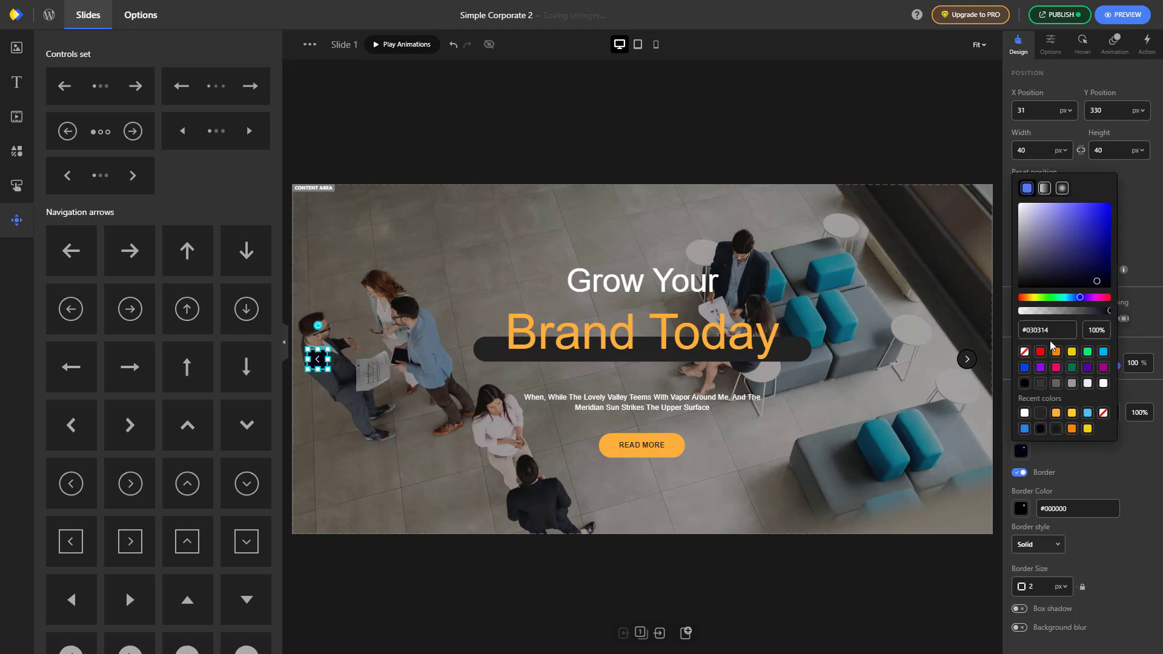
left_click(888, 558)
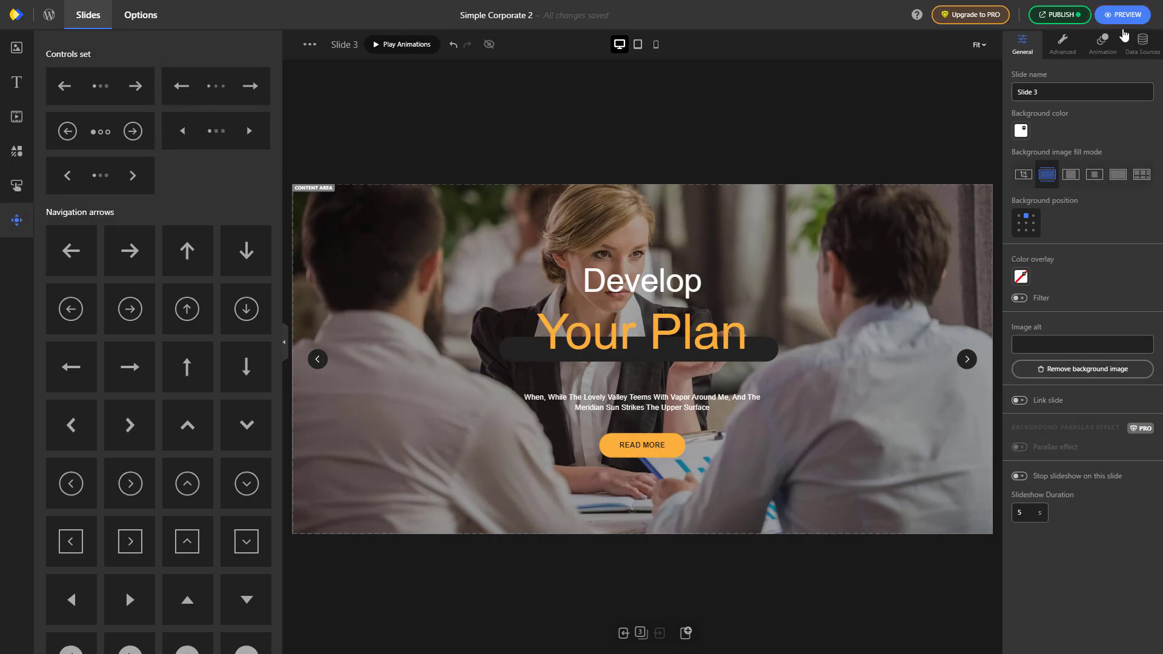
- Preview the slider, advance through all its slides with the next arrow, and close the preview
left_click(1125, 16)
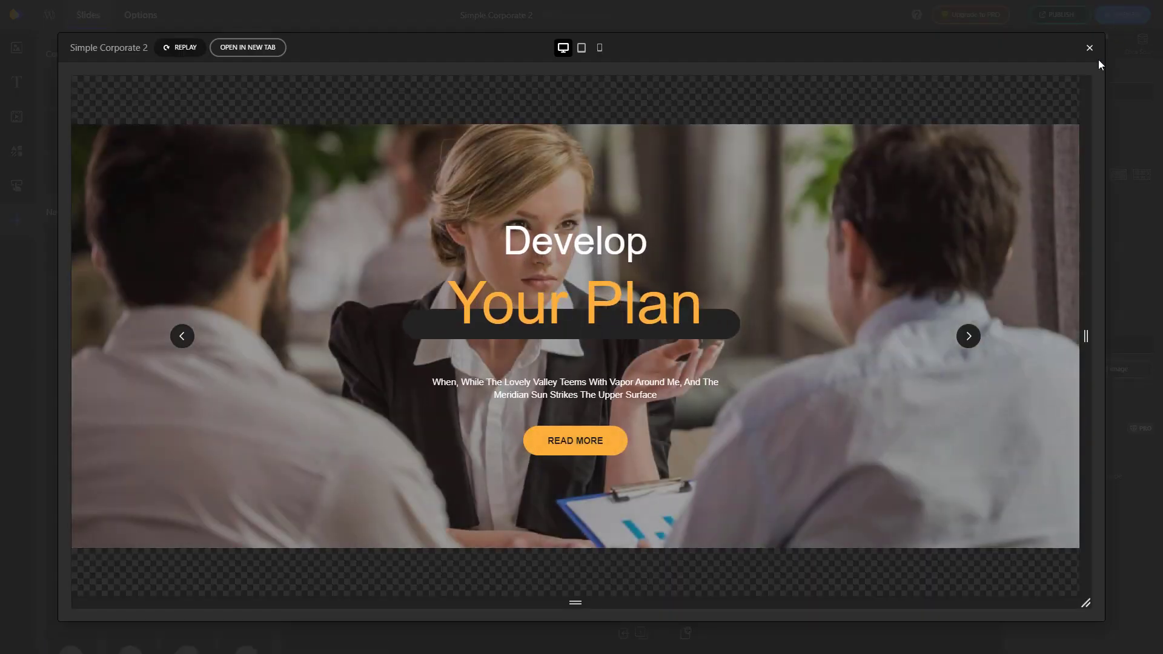
left_click(971, 340)
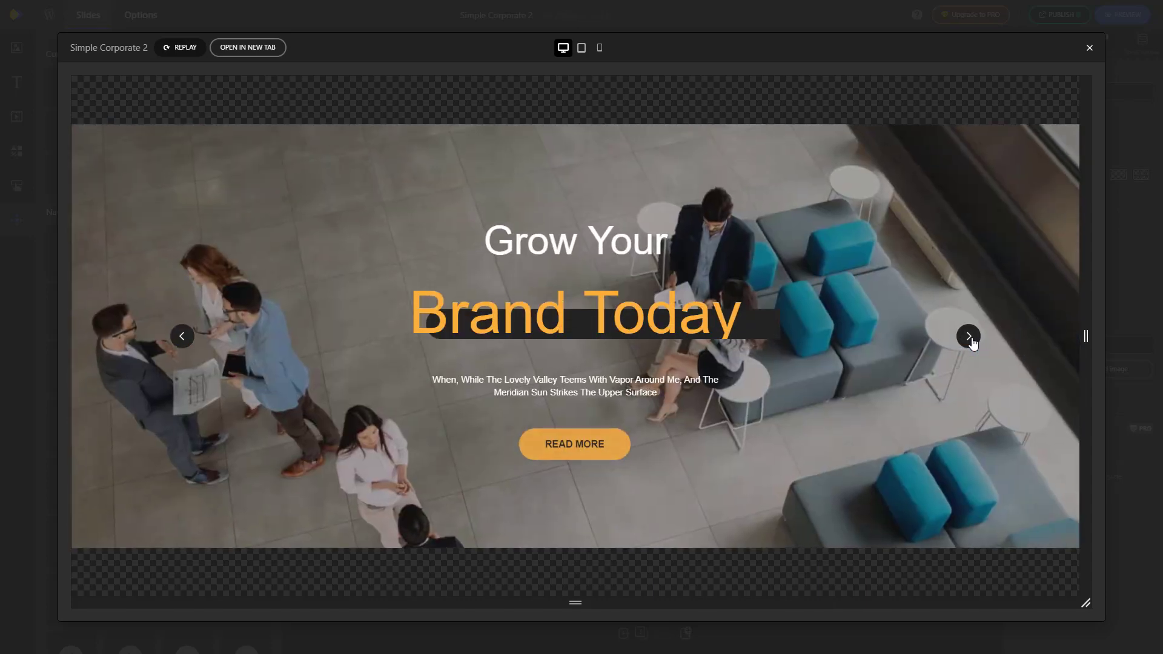
left_click(971, 339)
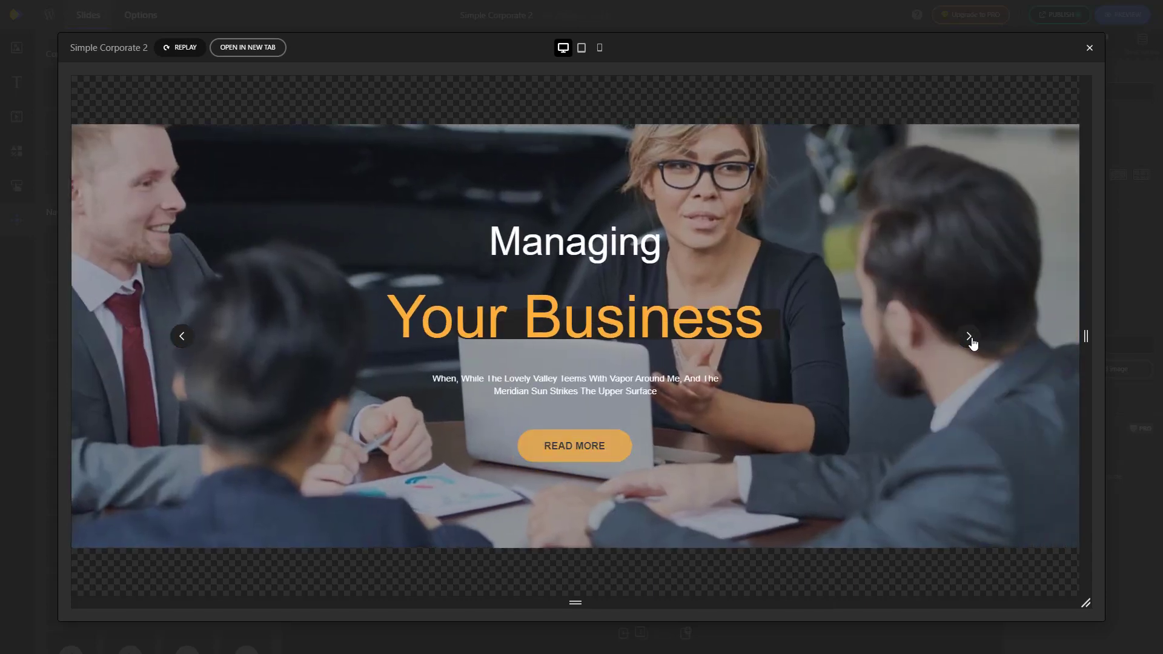
left_click(971, 340)
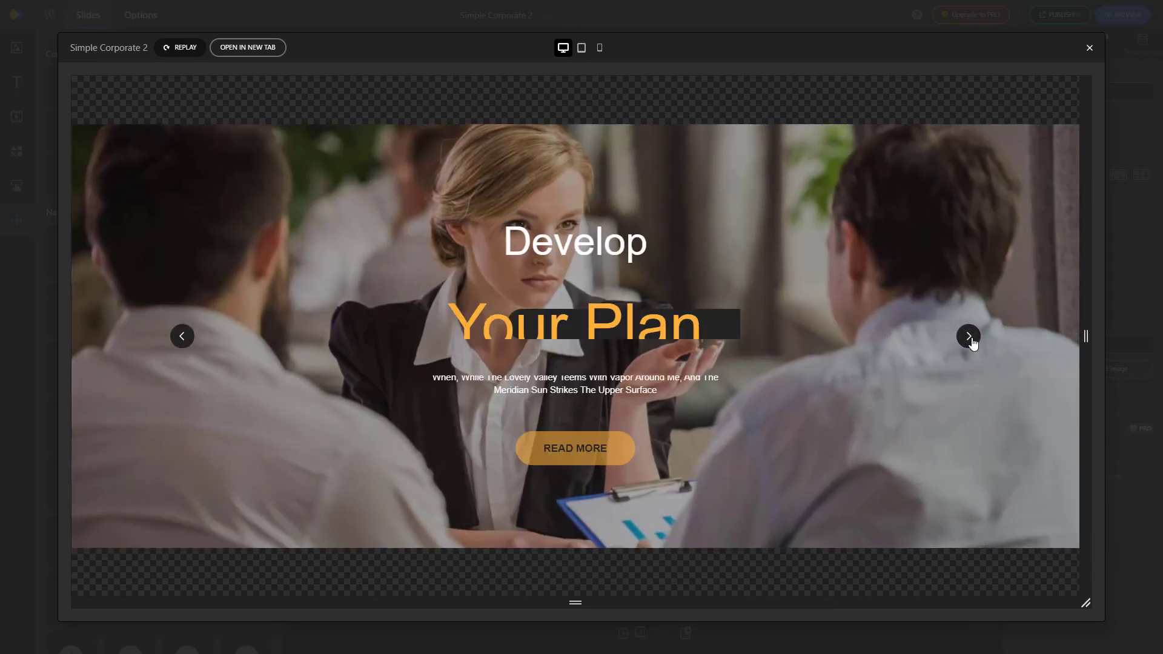
left_click(971, 340)
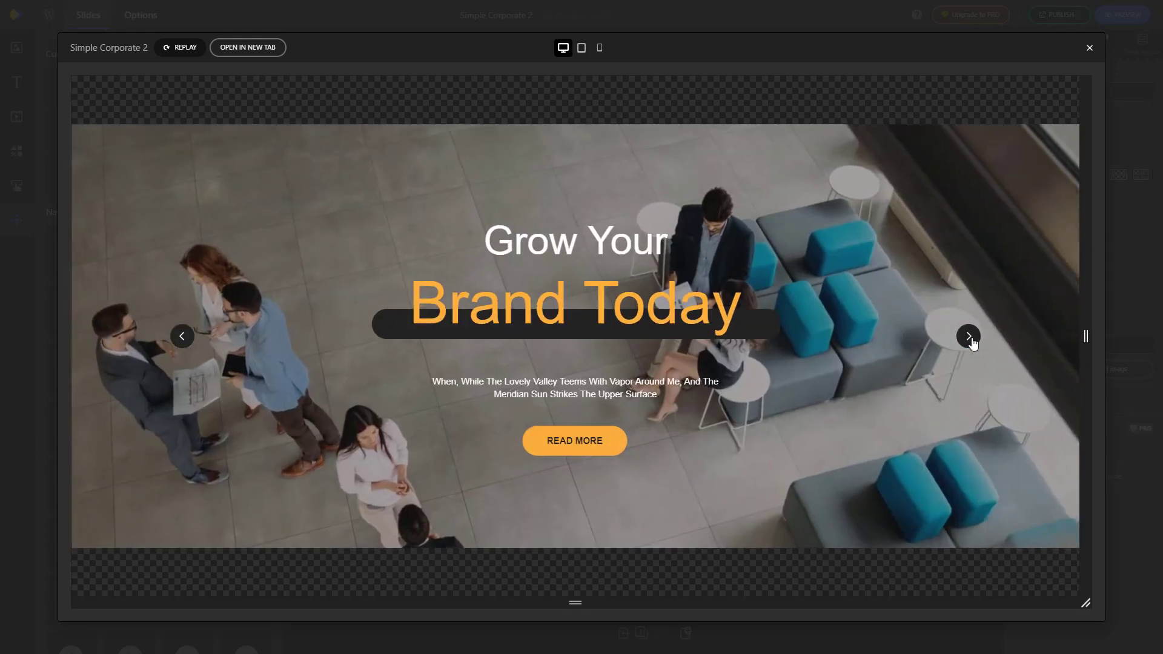
left_click(1090, 48)
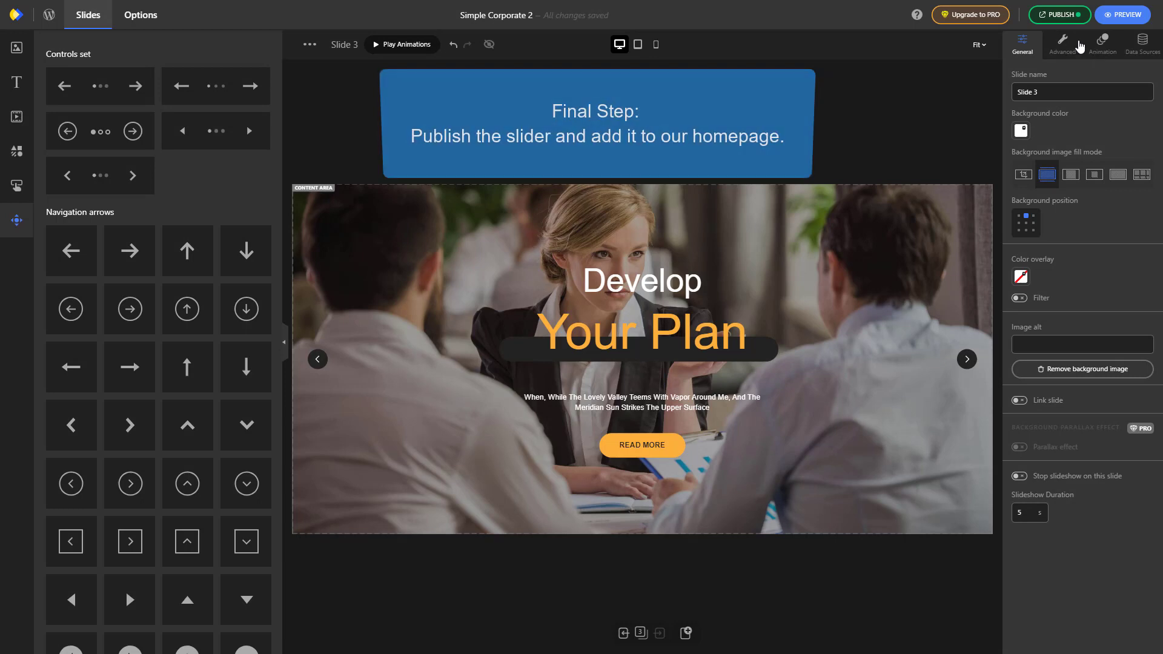
- Publish the changes made to the Simple Corporate 2 slider
left_click(1056, 20)
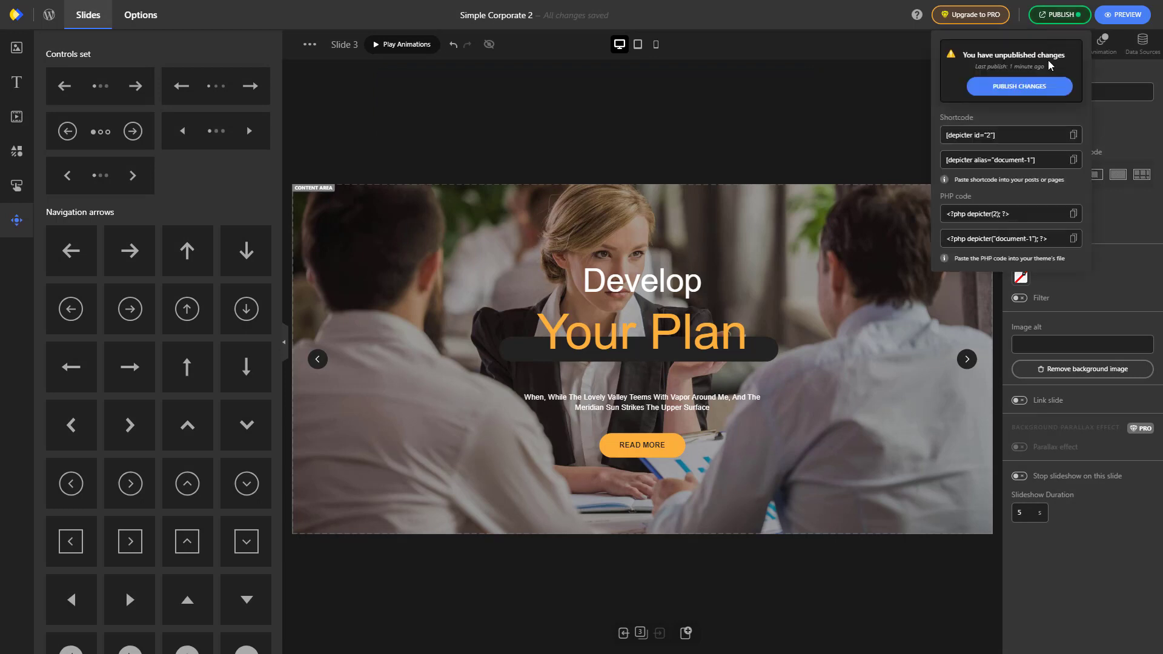
left_click(1047, 87)
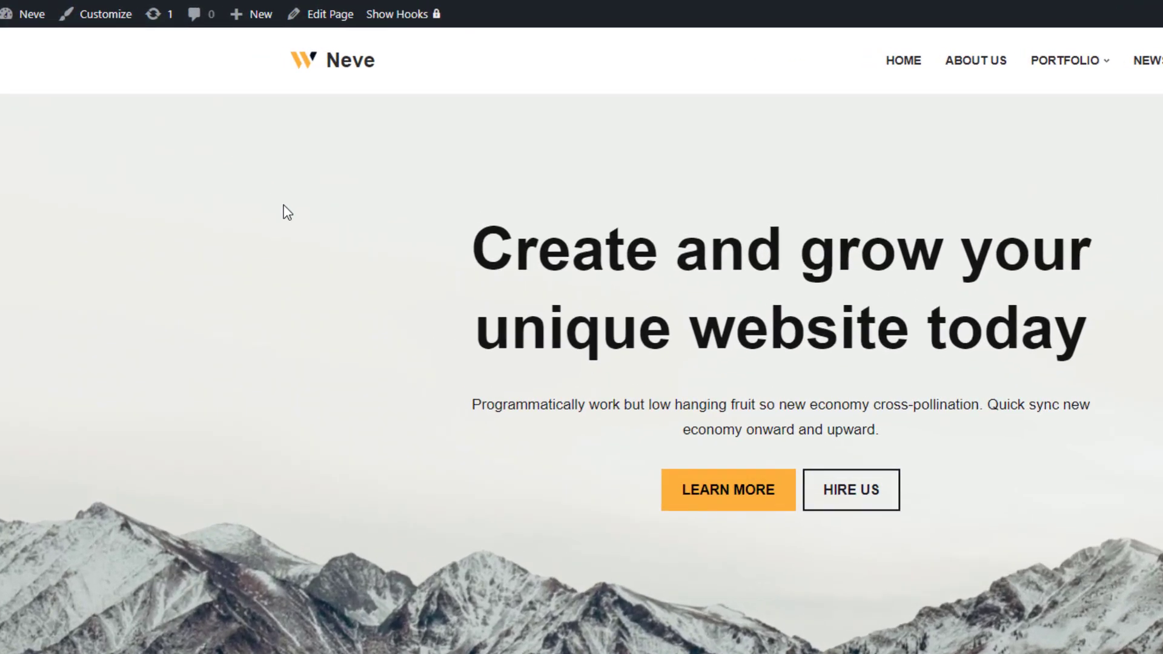
- Open the site's homepage for editing and remove the Cover block with the "Create and grow your unique website today" heading
left_click(334, 14)
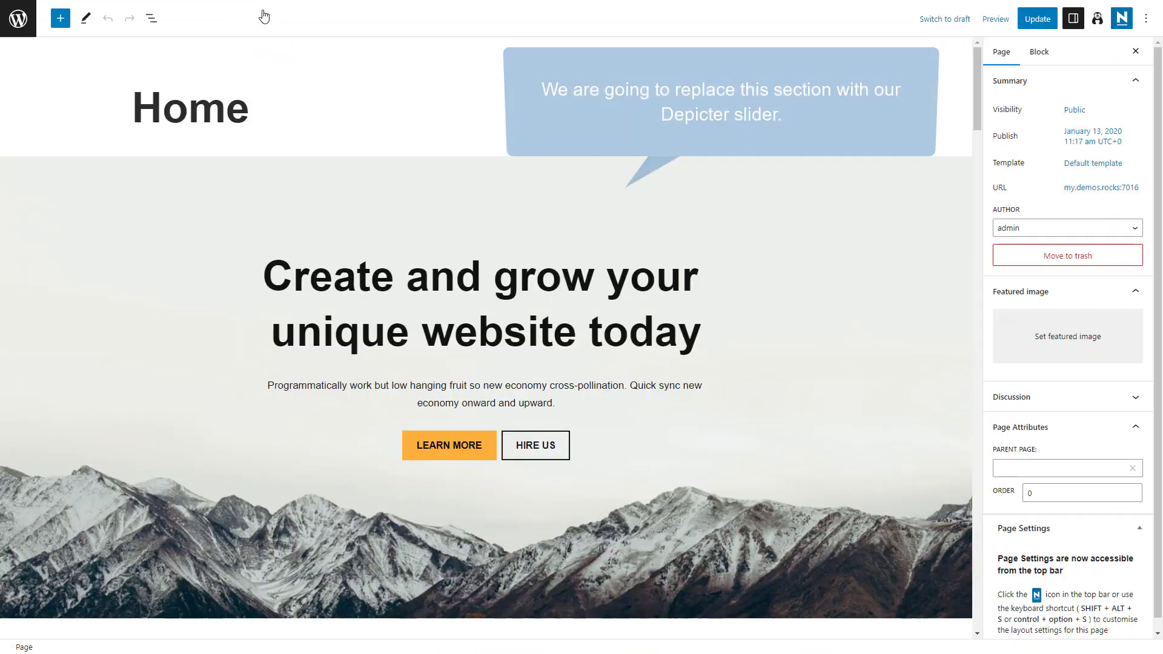
left_click(242, 164)
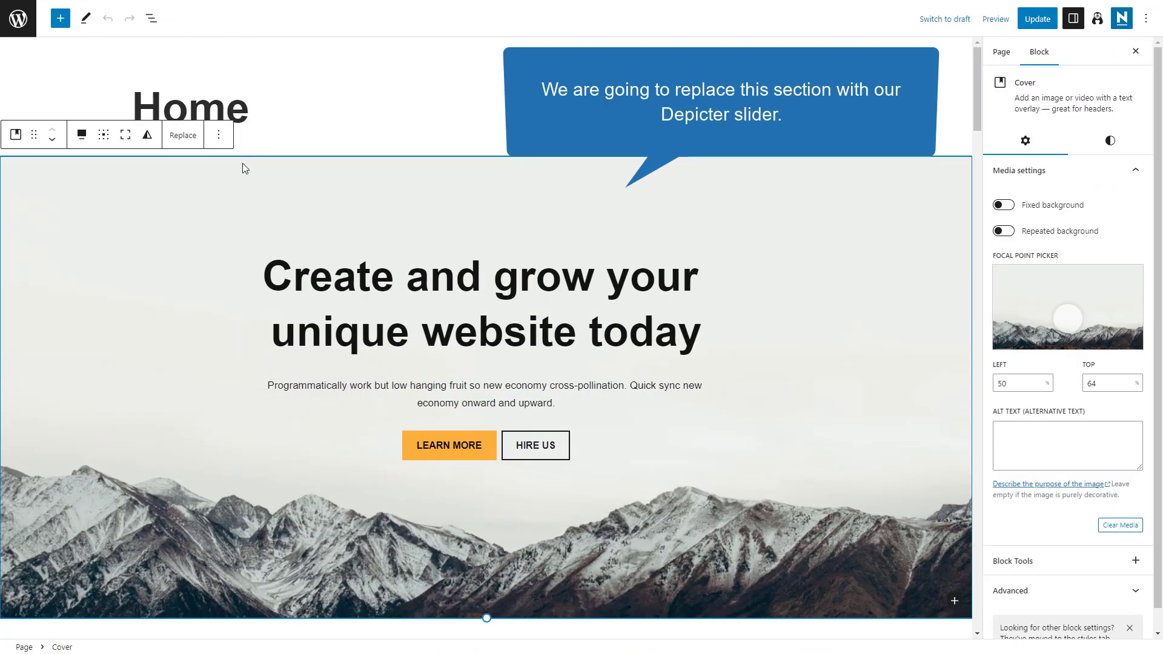
left_click(219, 136)
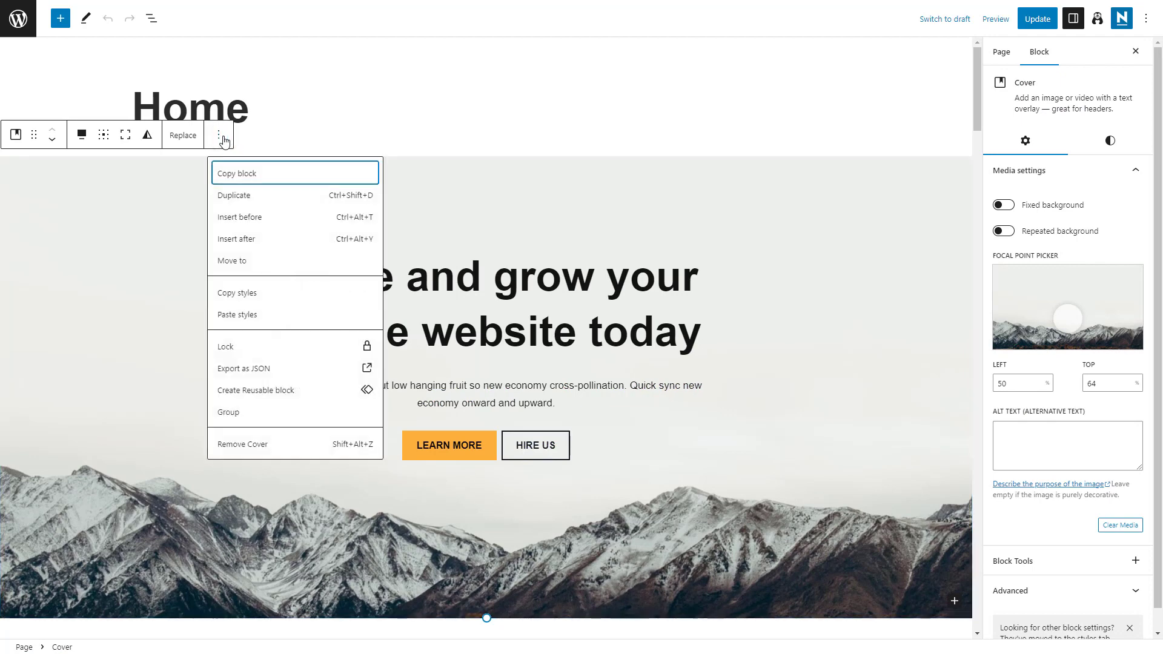
left_click(272, 446)
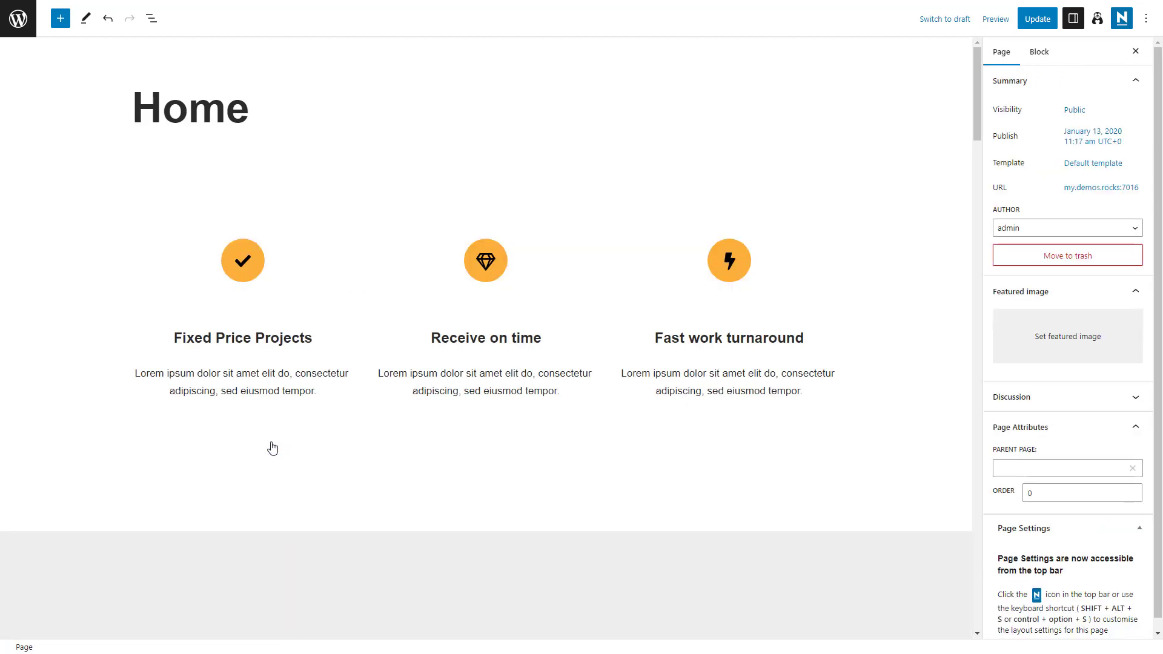
- Insert a Depicter block before the Spacer block at the top of the Home page content
left_click(261, 195)
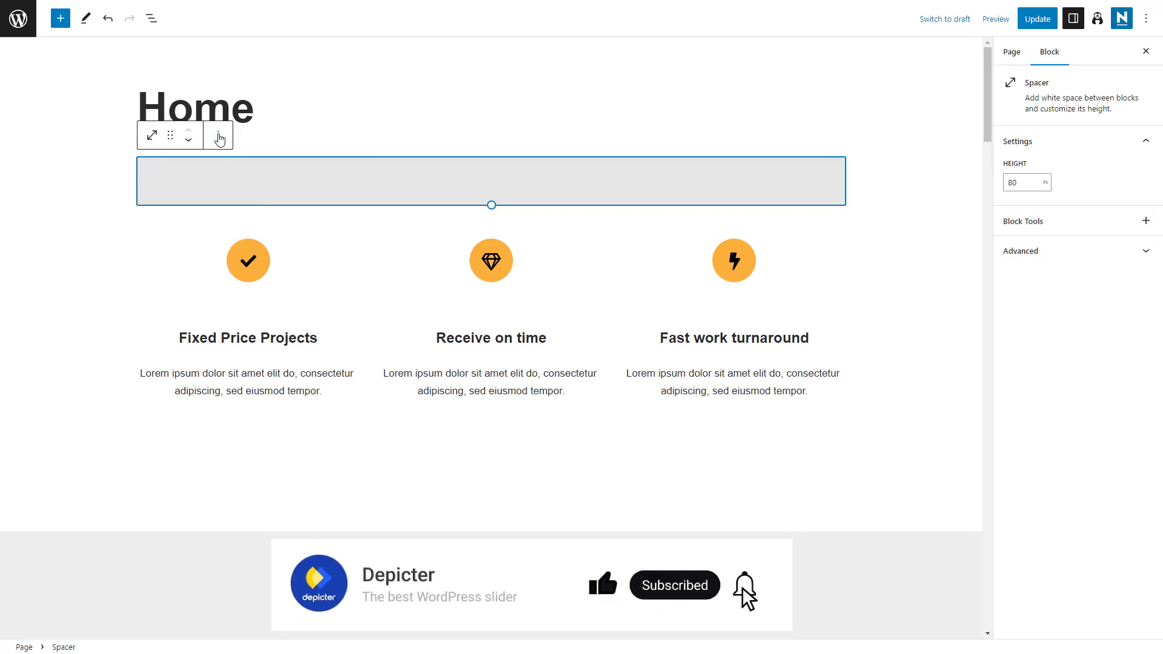
left_click(220, 135)
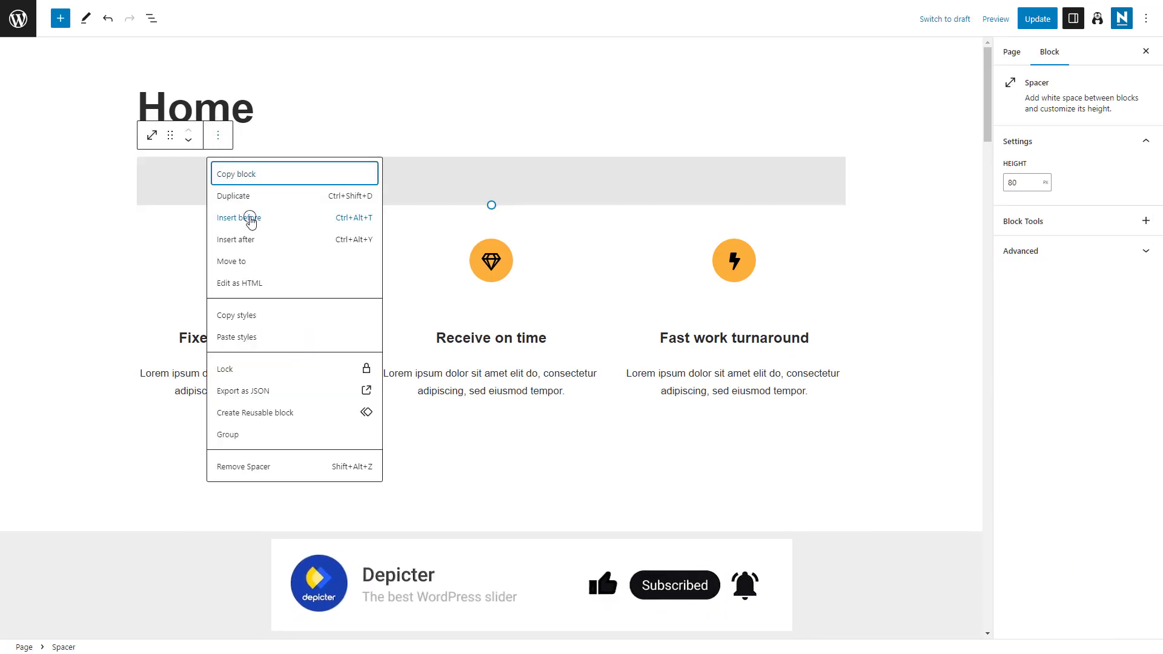
left_click(250, 219)
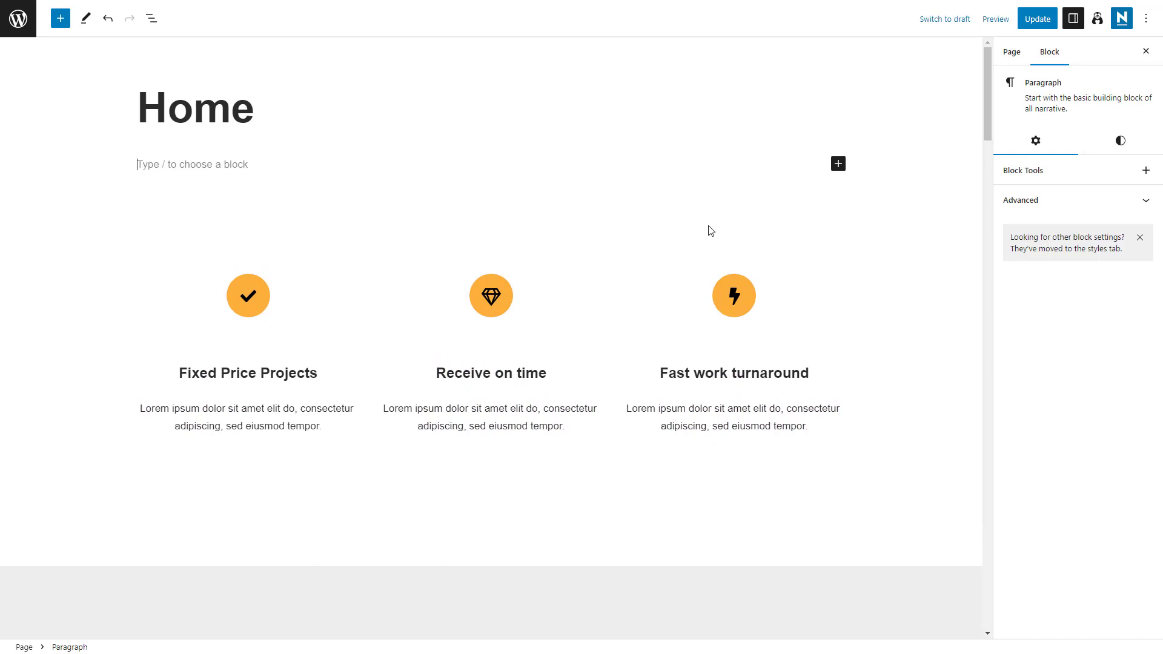
left_click(838, 165)
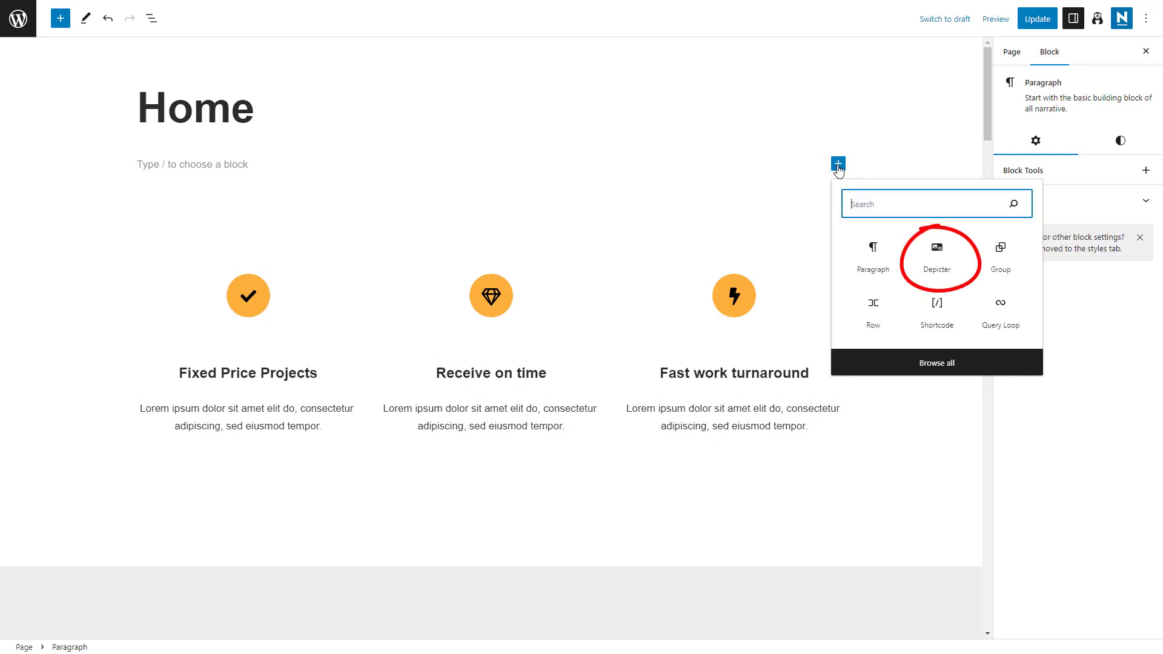
left_click(938, 249)
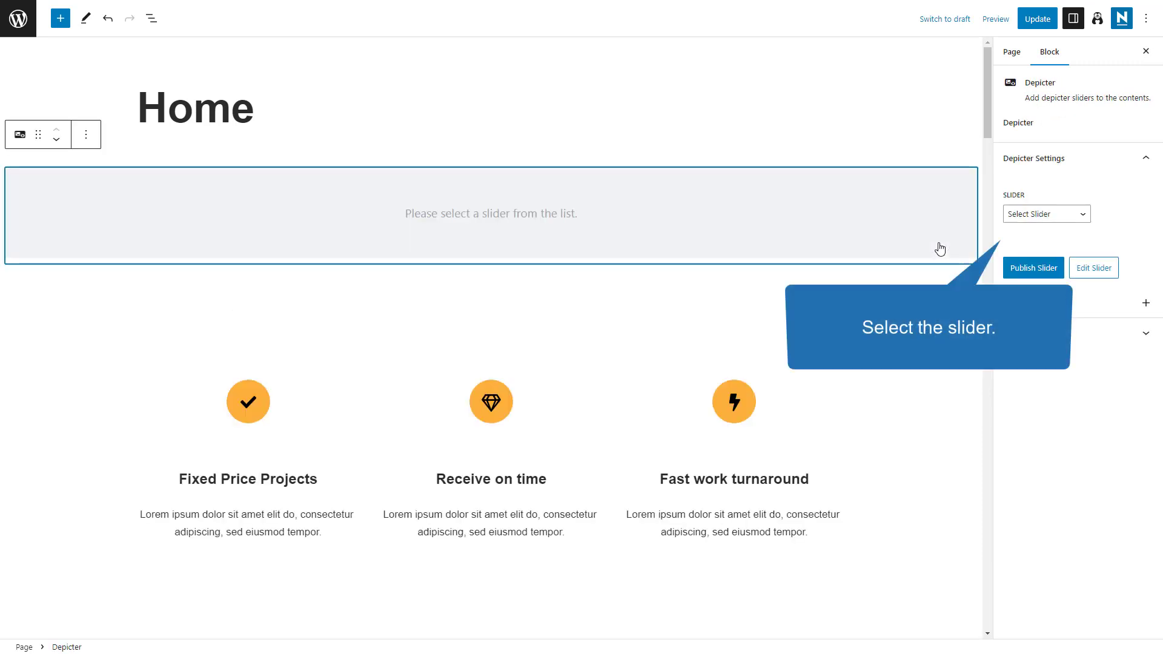
- Assign the Simple Corporate 2 slider to the Depicter block and update the Home page
left_click(1022, 222)
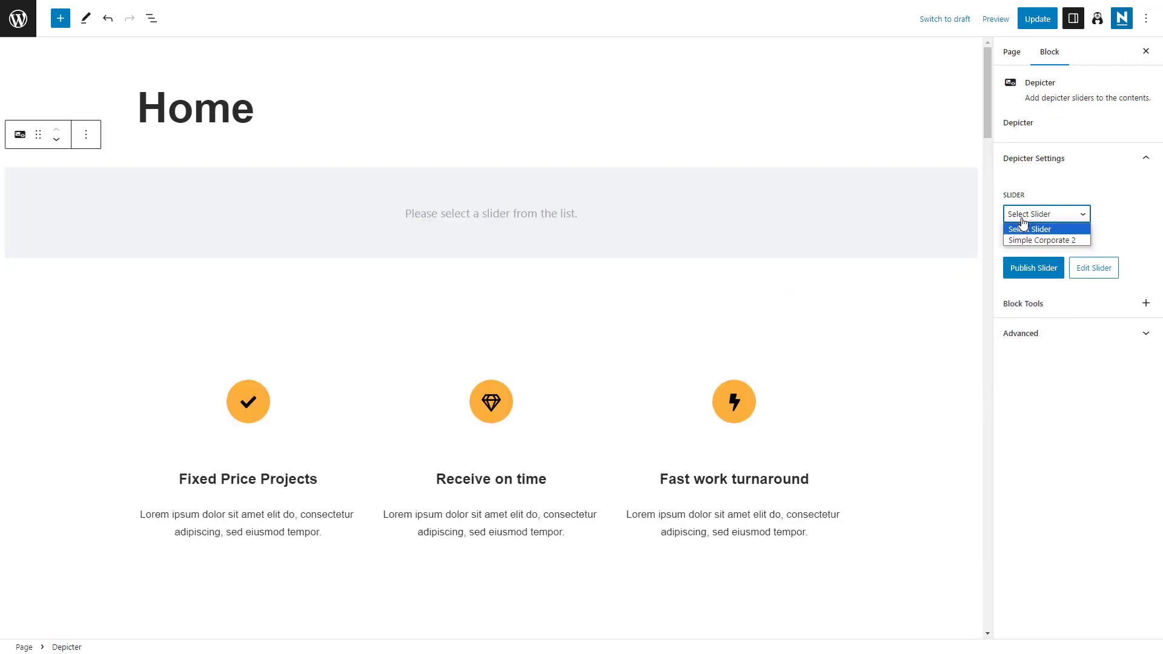
left_click(1028, 240)
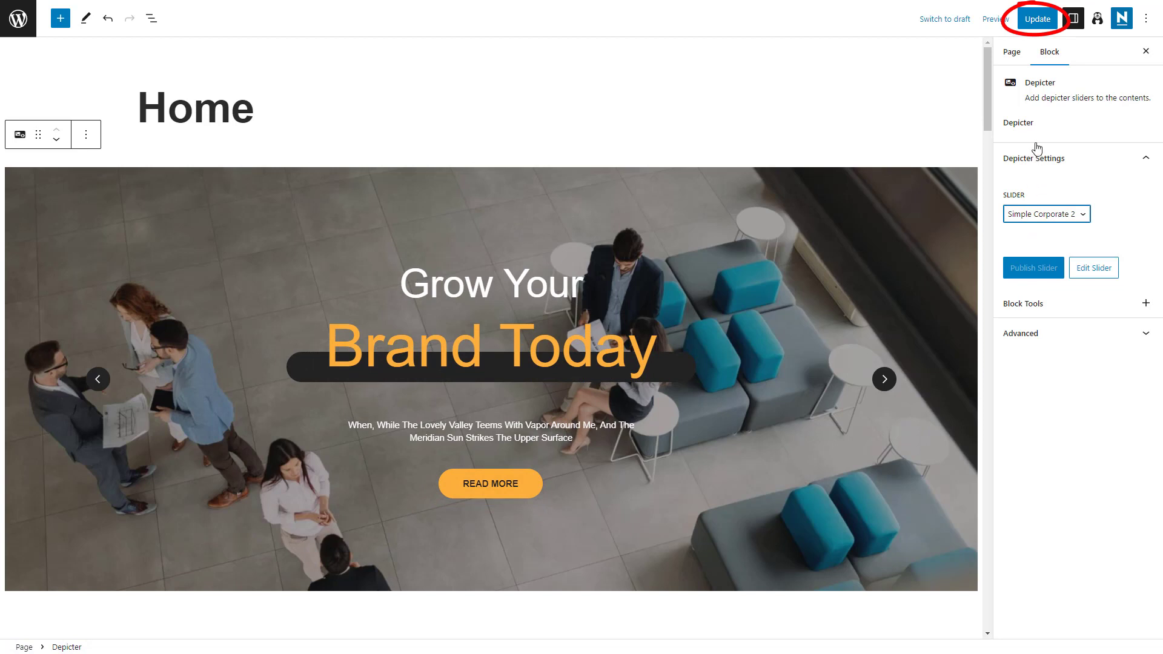
left_click(1038, 19)
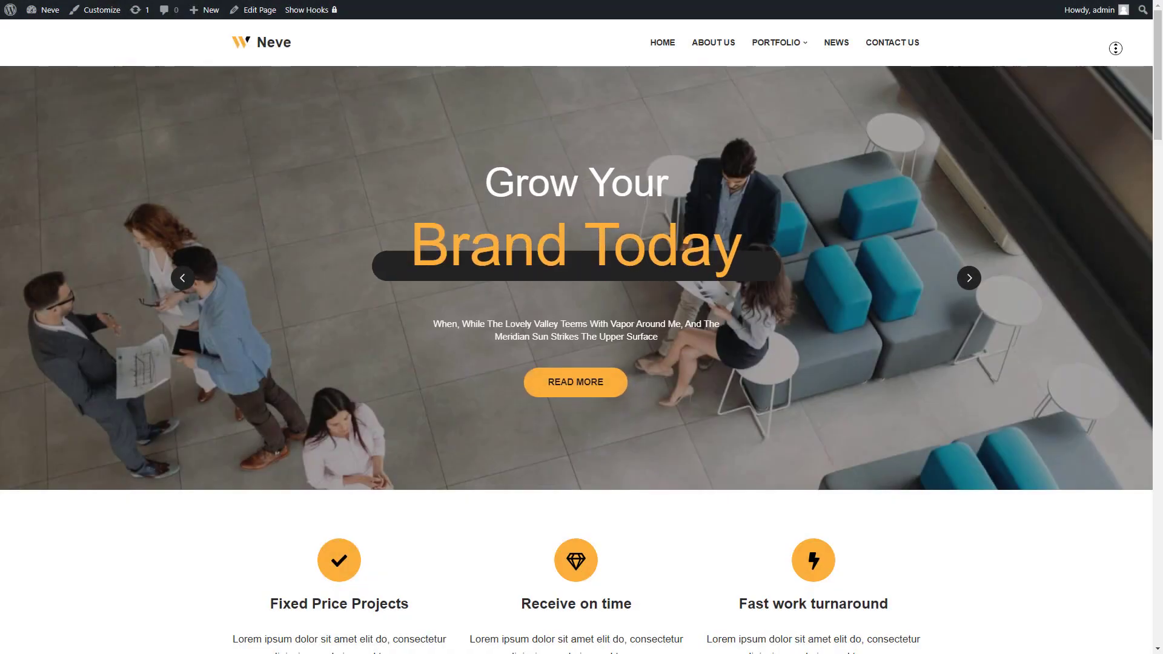
- Examine the live homepage down to the Branding section, and advance through the embedded slider's slides with its next arrow
scroll(1117, 81, "down", 5)
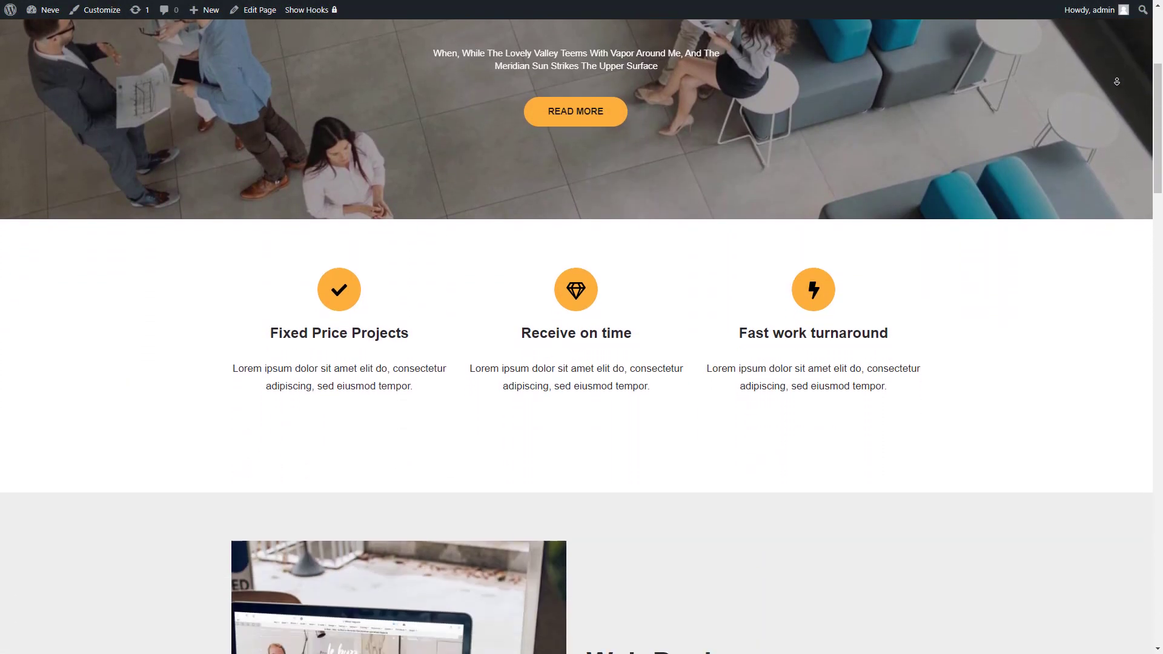
scroll(1117, 84, "down", 10)
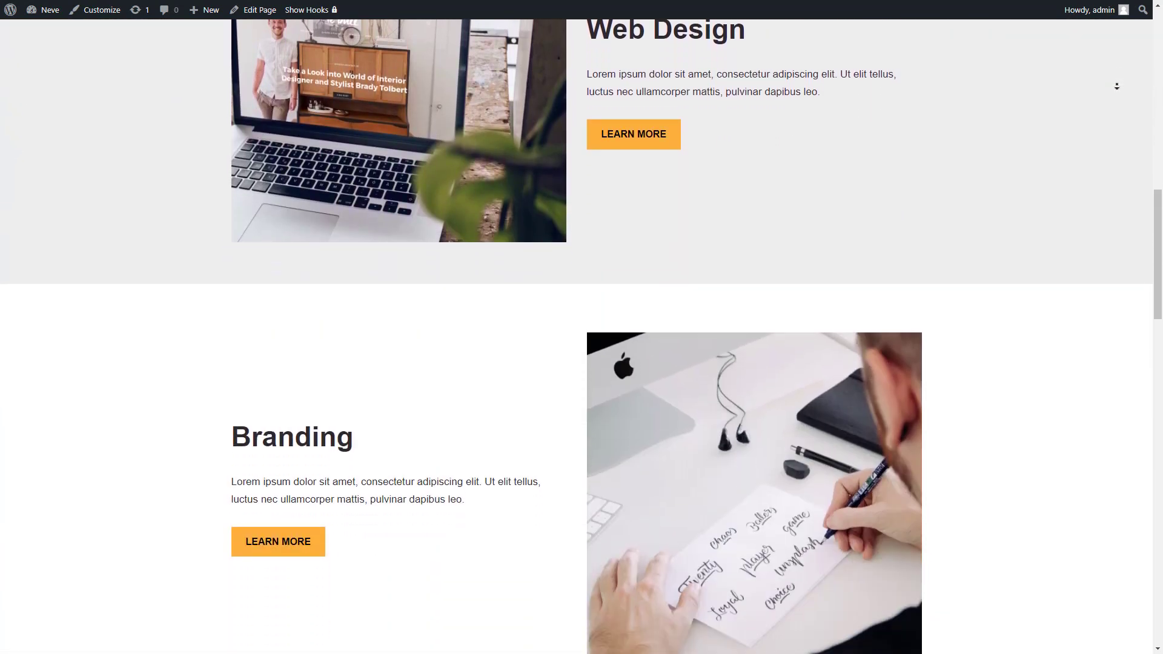
scroll(1116, 86, "down", 3)
scroll(1121, 54, "up", 1)
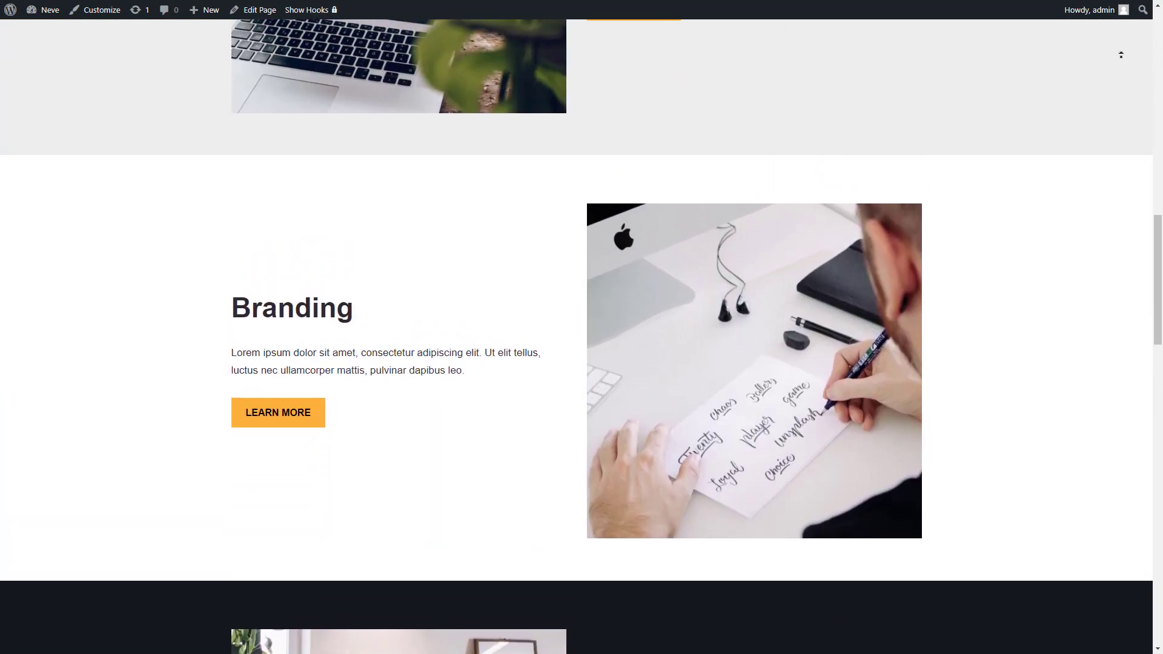
scroll(1121, 54, "up", 11)
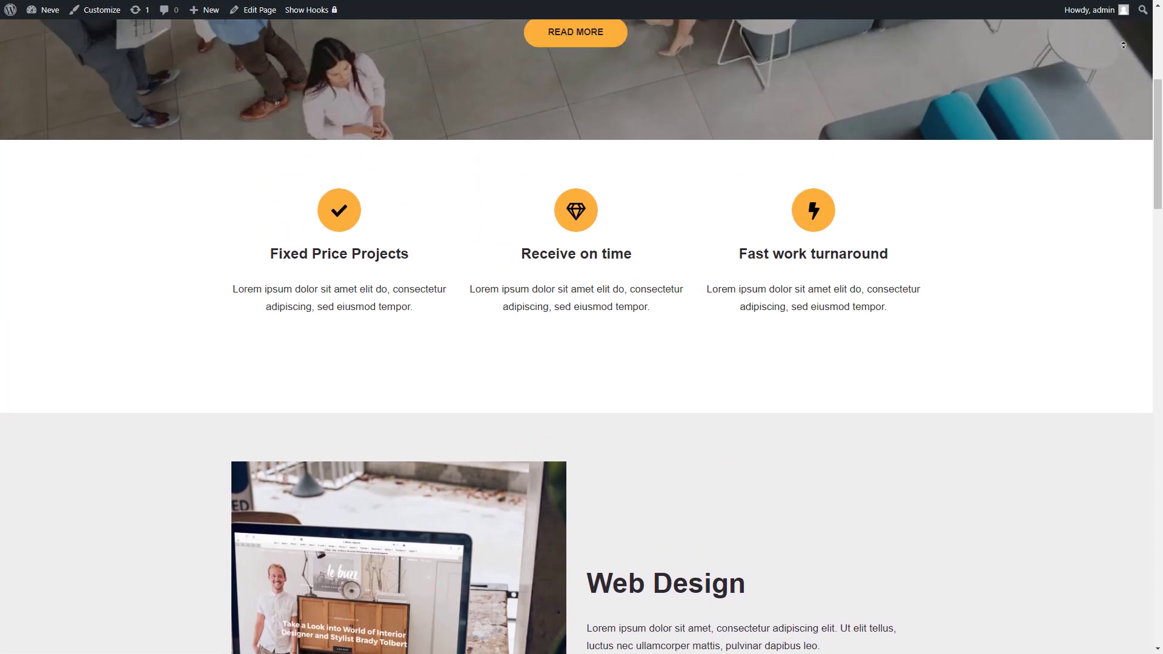
scroll(1123, 45, "up", 6)
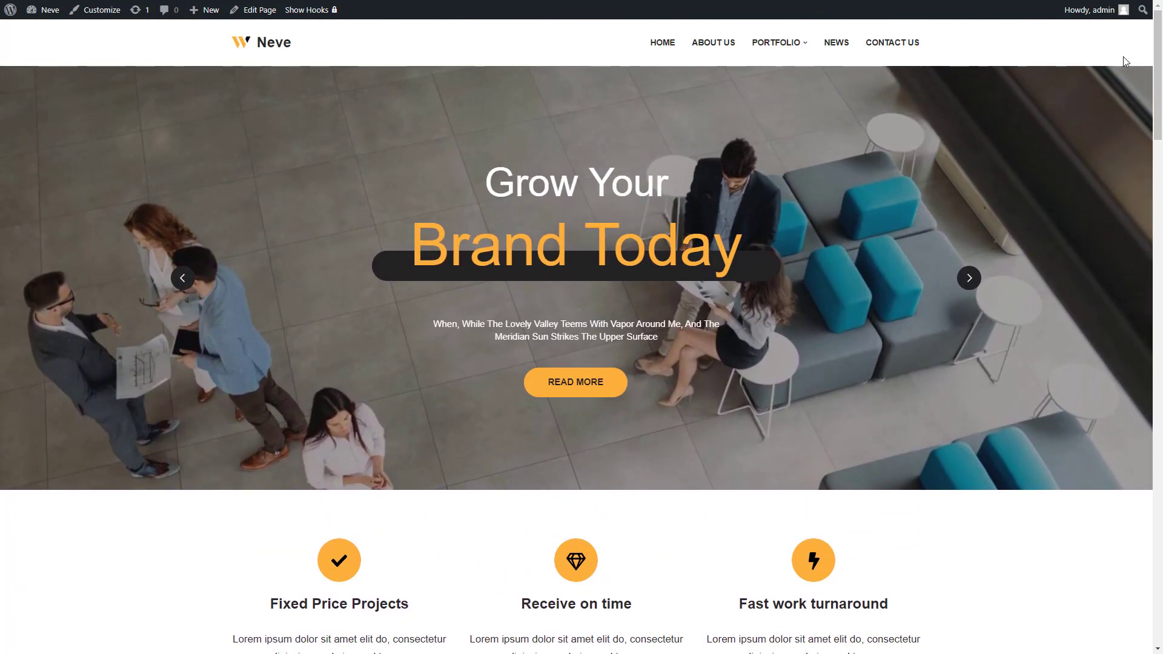
left_click(969, 278)
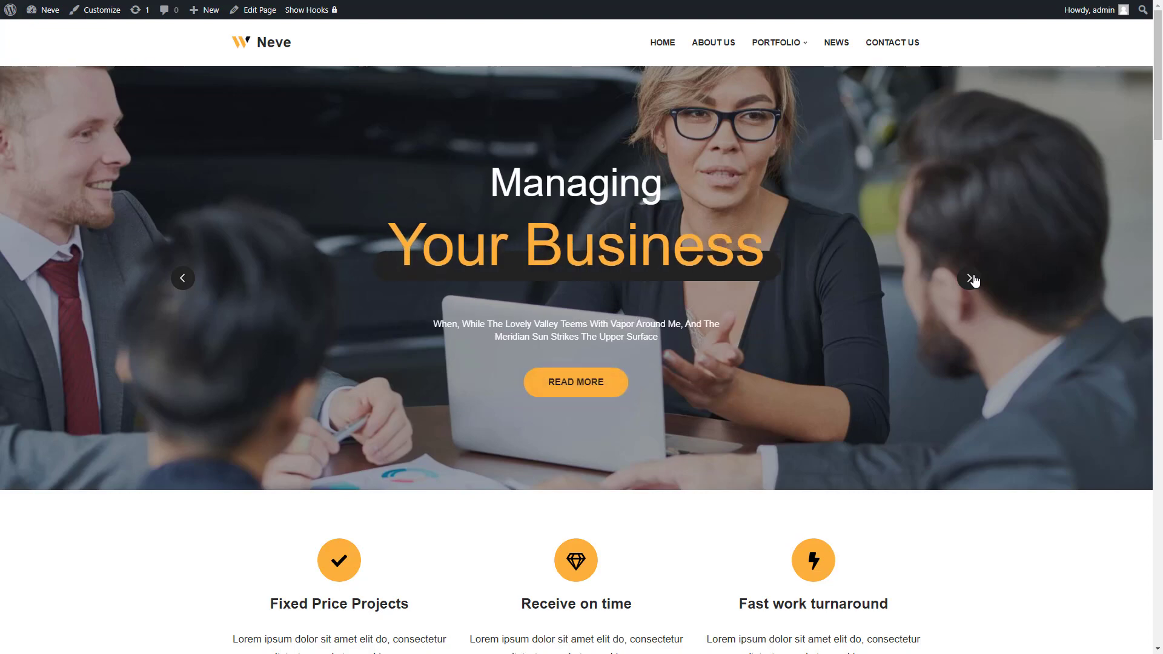
left_click(970, 278)
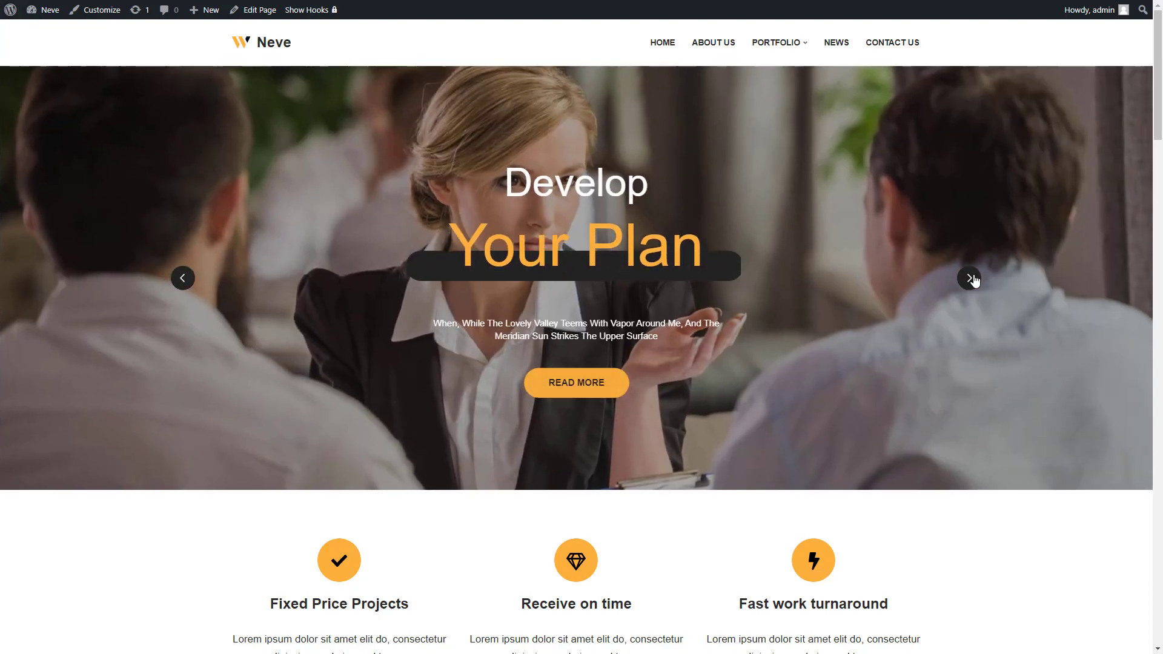
left_click(970, 278)
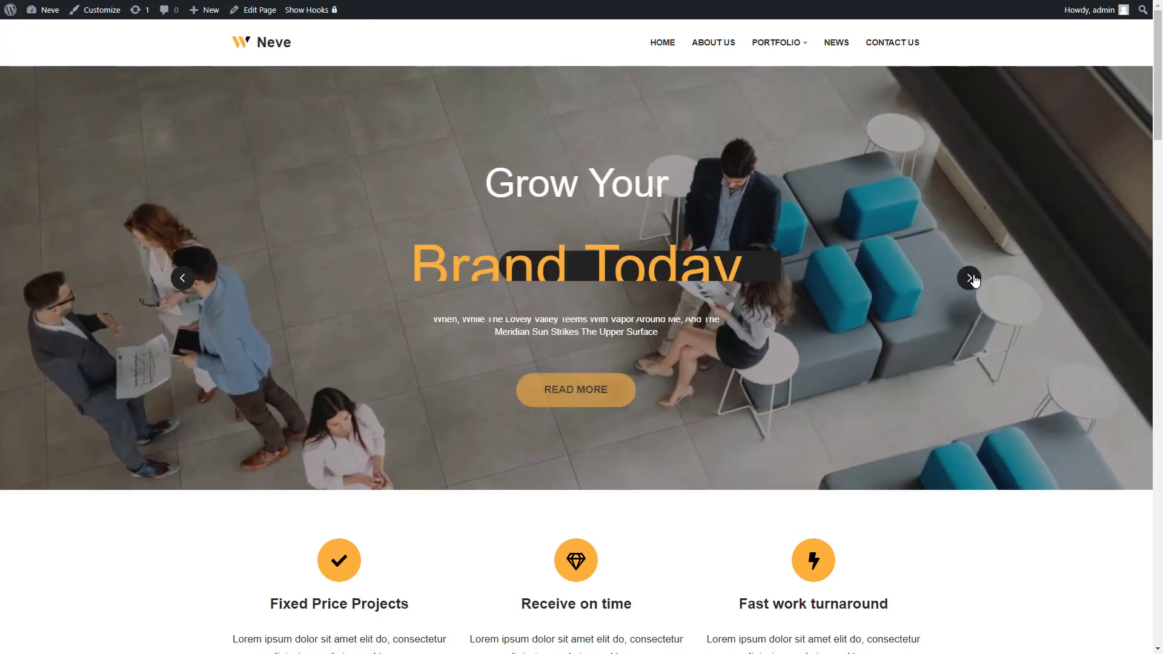
left_click(970, 278)
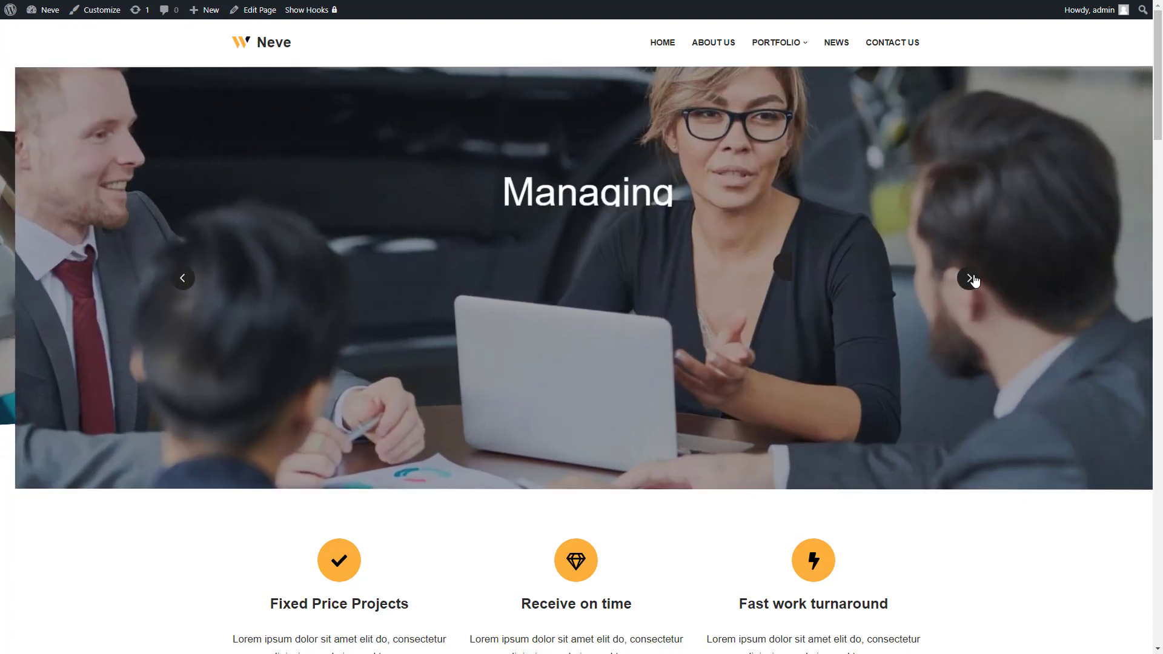